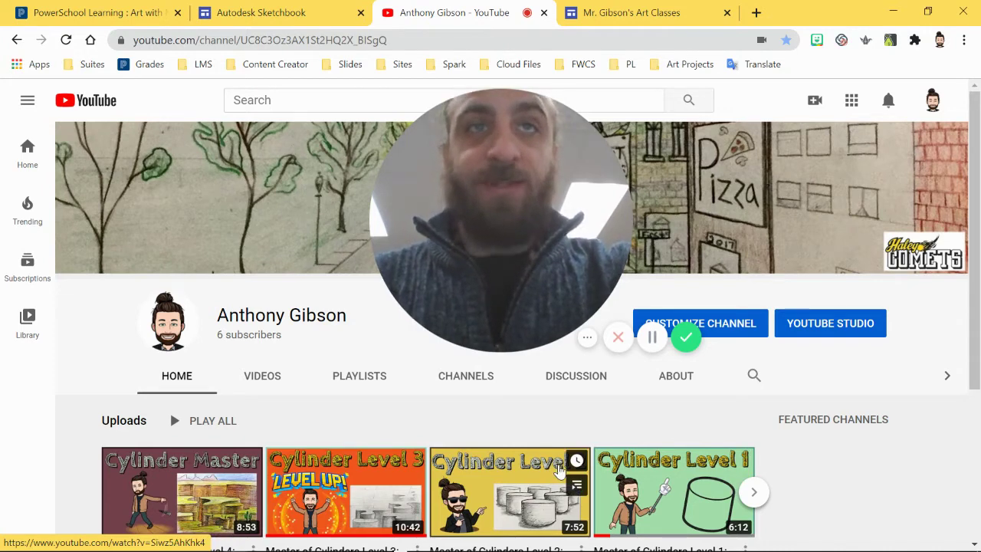
- Bring SketchBook to the front and reset its panels to the Default Layout
mouse_move(335, 546)
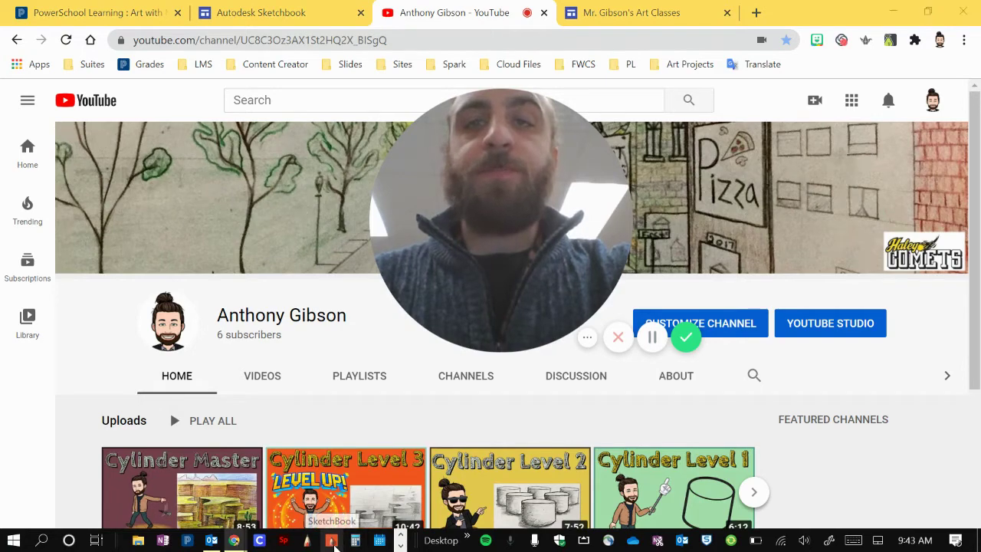
click(335, 545)
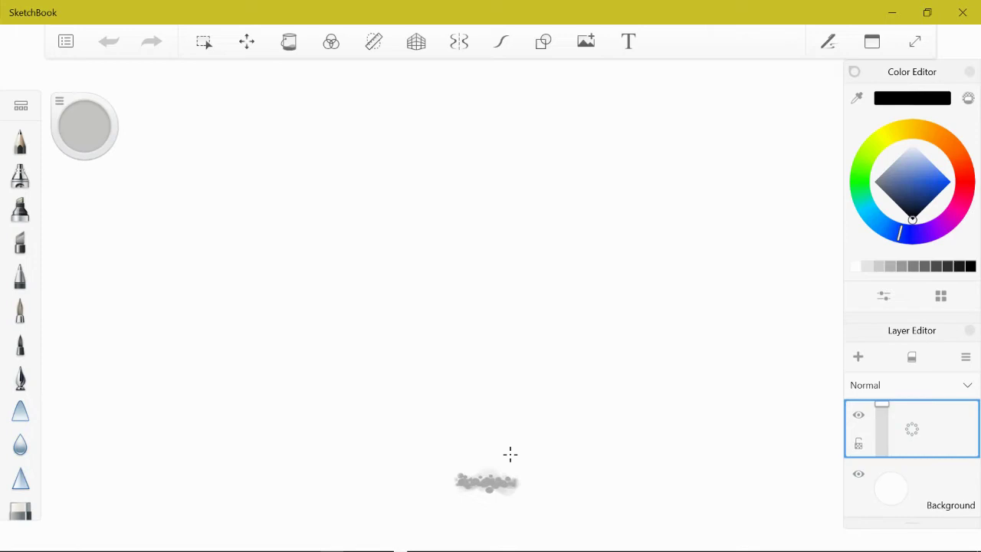
click(874, 43)
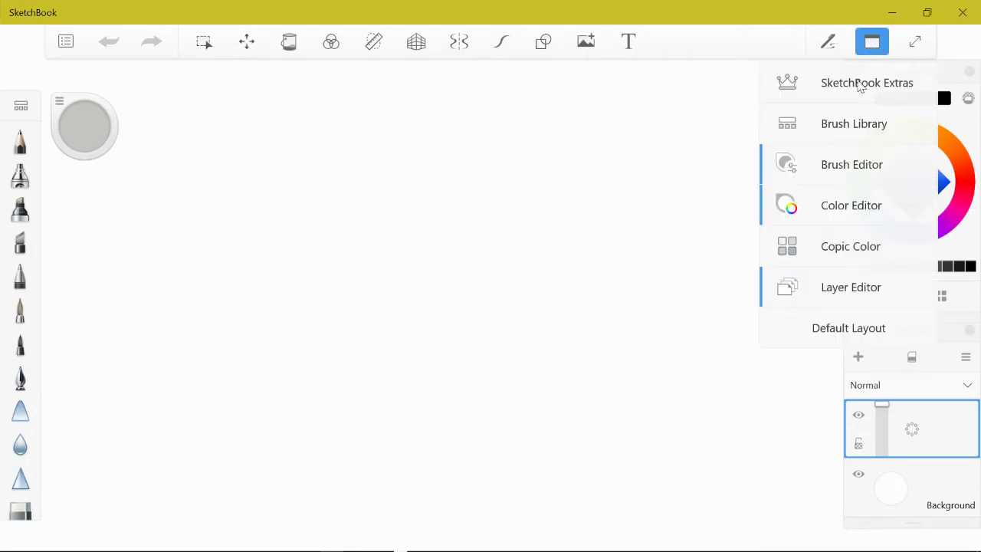
click(849, 328)
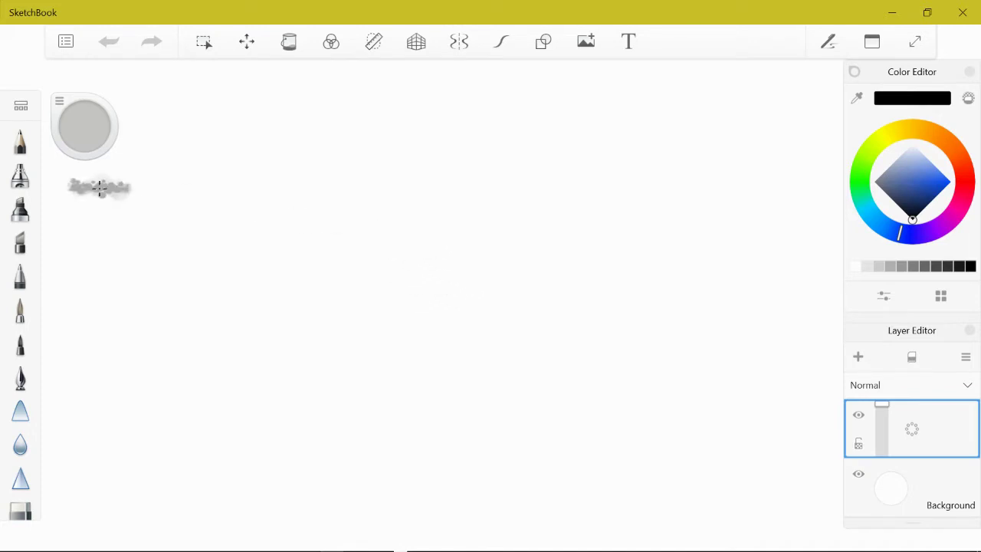
- Open the Brush Library and browse sets such as Basic, Texture Essentials, Copic and Pastel
click(23, 110)
scroll(279, 208, down, 5)
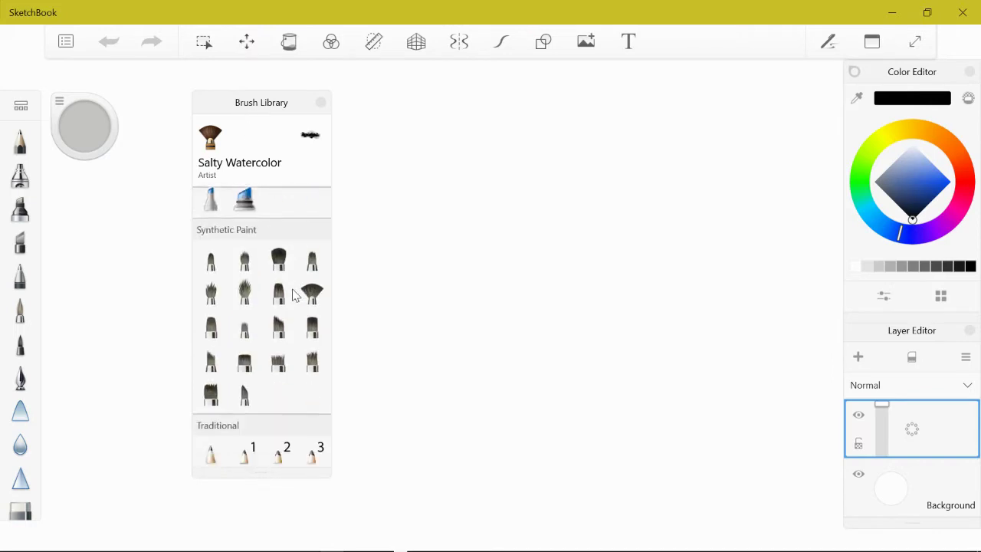
scroll(296, 291, up, 5)
scroll(253, 259, down, 15)
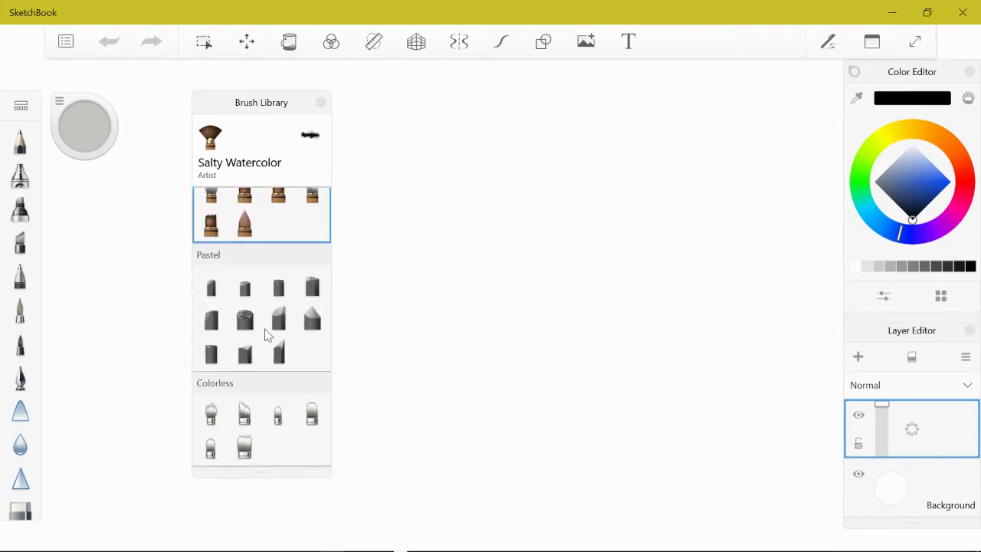
scroll(266, 335, down, 4)
scroll(267, 337, up, 18)
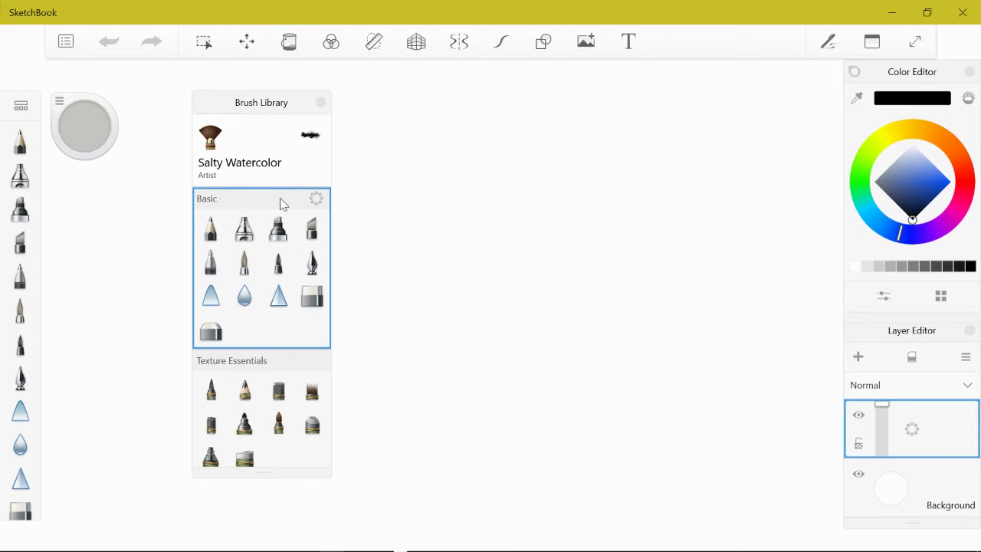
- Use the Basic set's actions menu to add a new empty brush set, Set 01
click(317, 200)
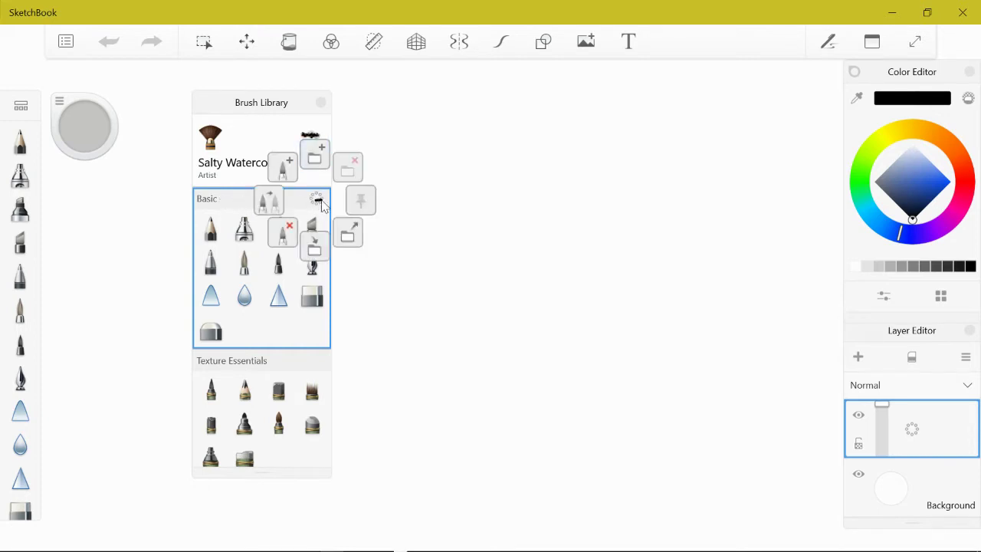
click(316, 199)
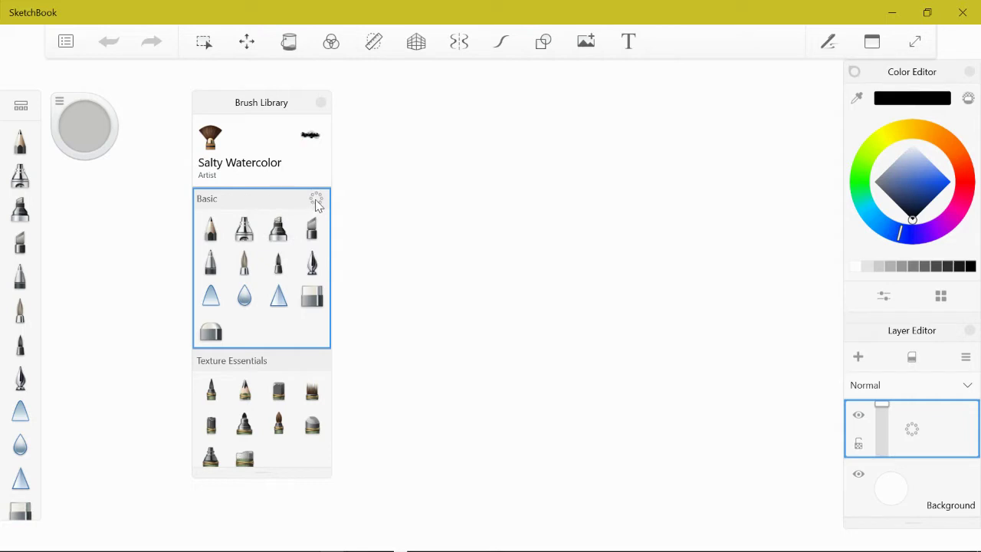
click(317, 200)
drag(317, 200, 317, 156)
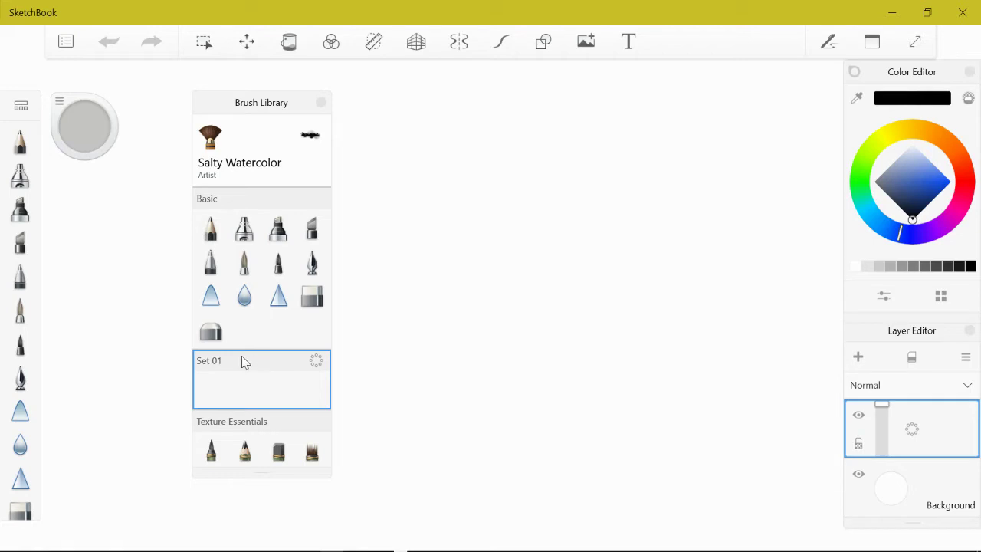
- Select the whole Set 01 name for renaming
double_click(218, 362)
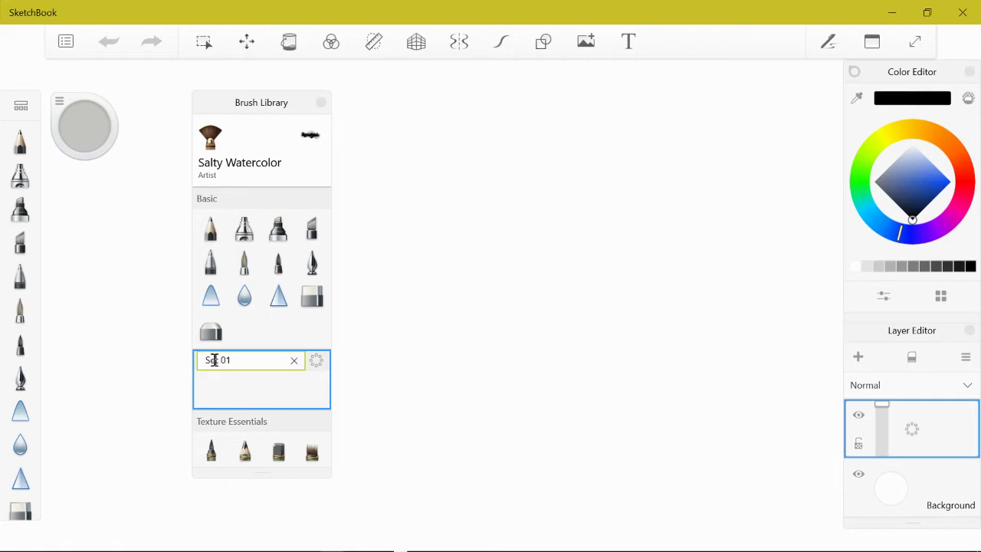
triple_click(215, 361)
right_click(215, 360)
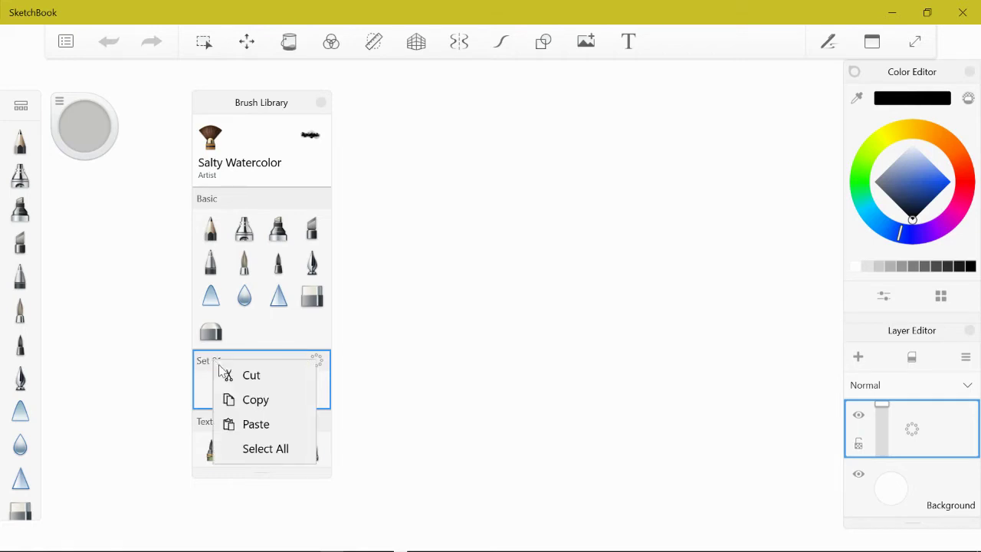
click(215, 366)
triple_click(214, 362)
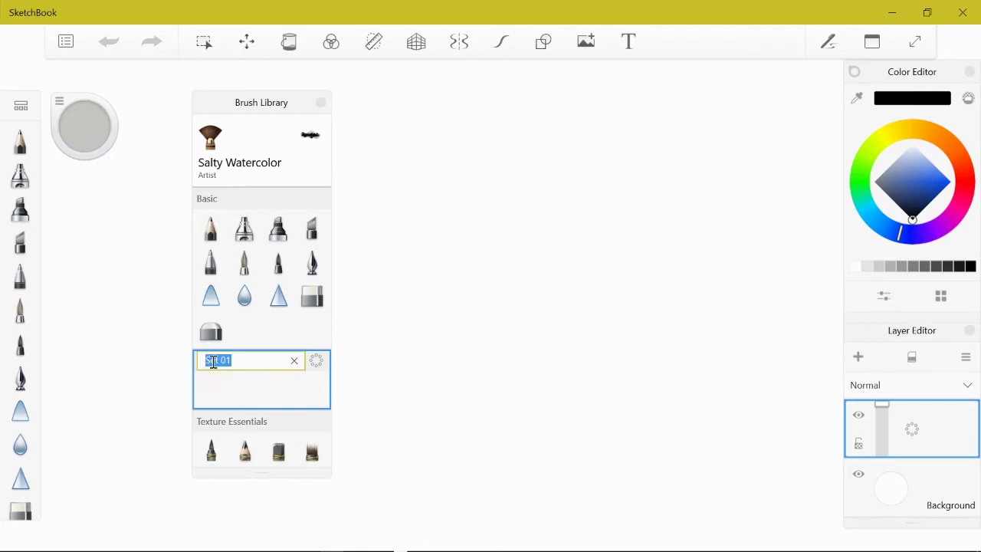
- Type 'My Tools' as the new set name on the touch keyboard
mouse_move(614, 545)
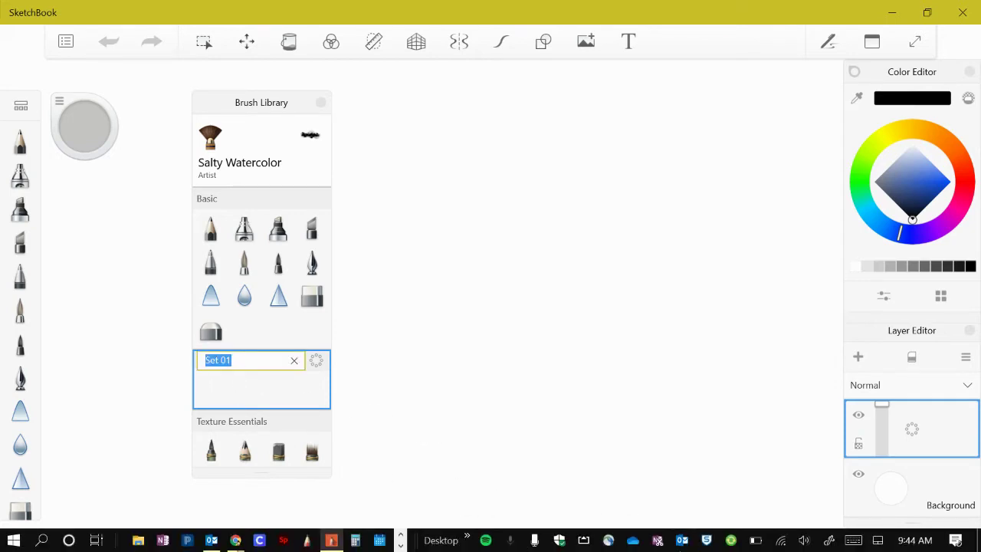
click(854, 542)
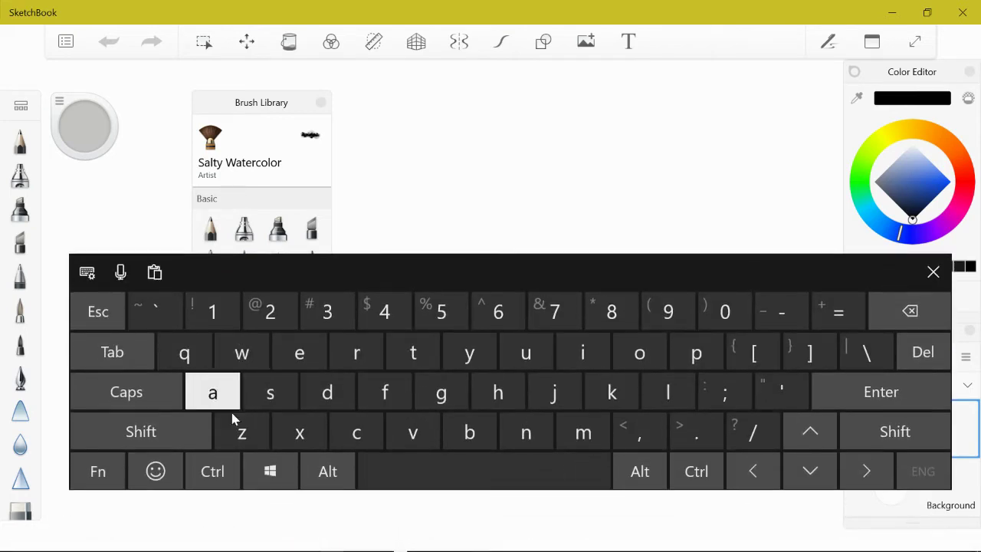
click(179, 430)
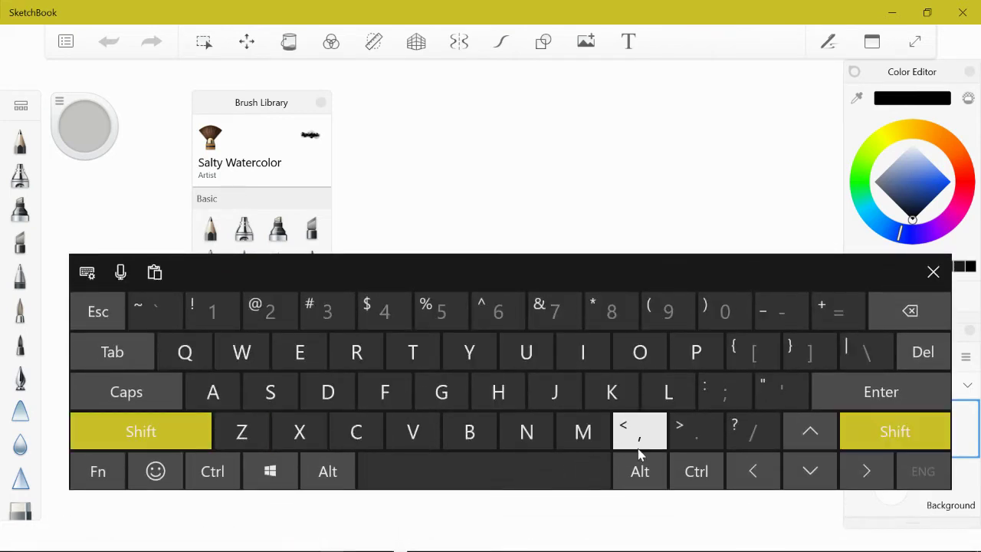
click(583, 433)
click(479, 357)
click(396, 452)
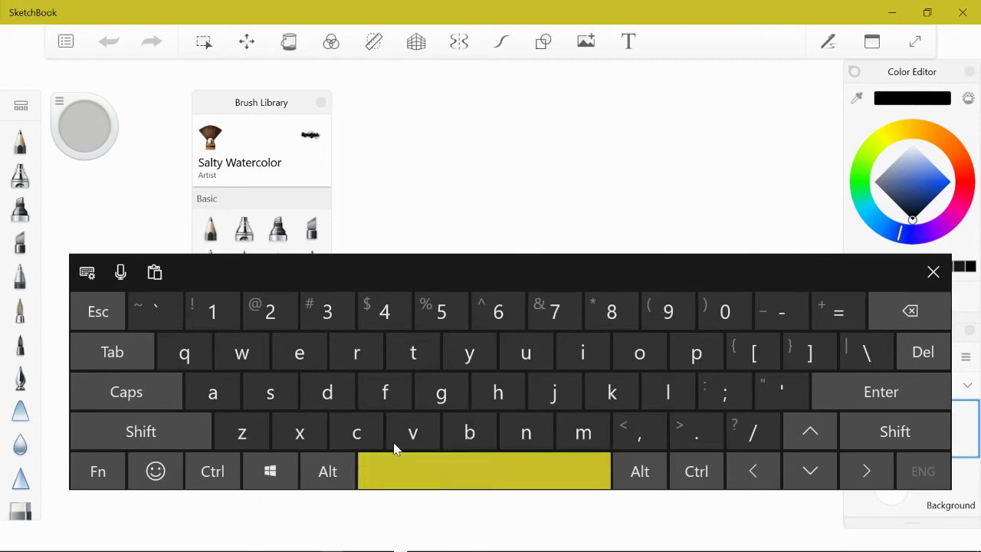
click(180, 426)
click(434, 351)
click(639, 360)
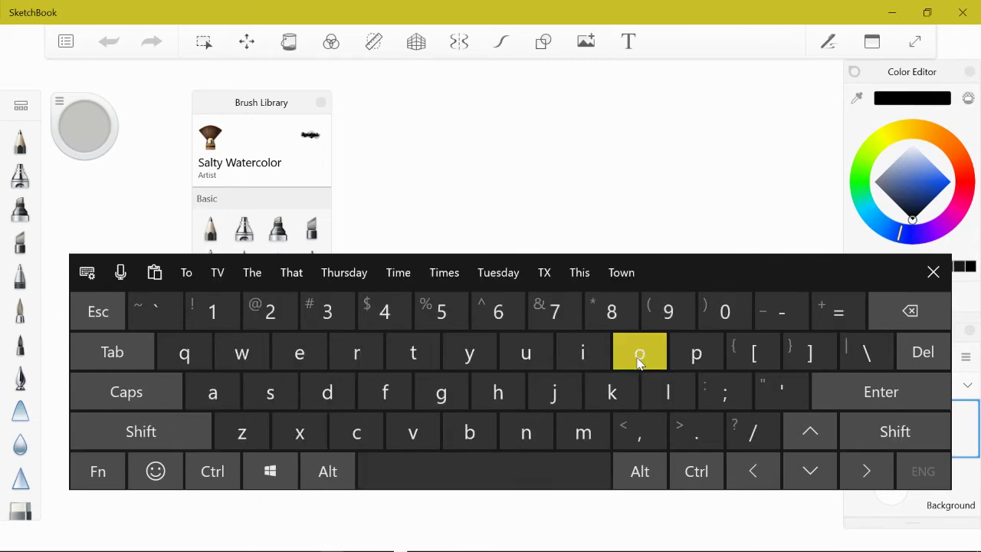
click(668, 392)
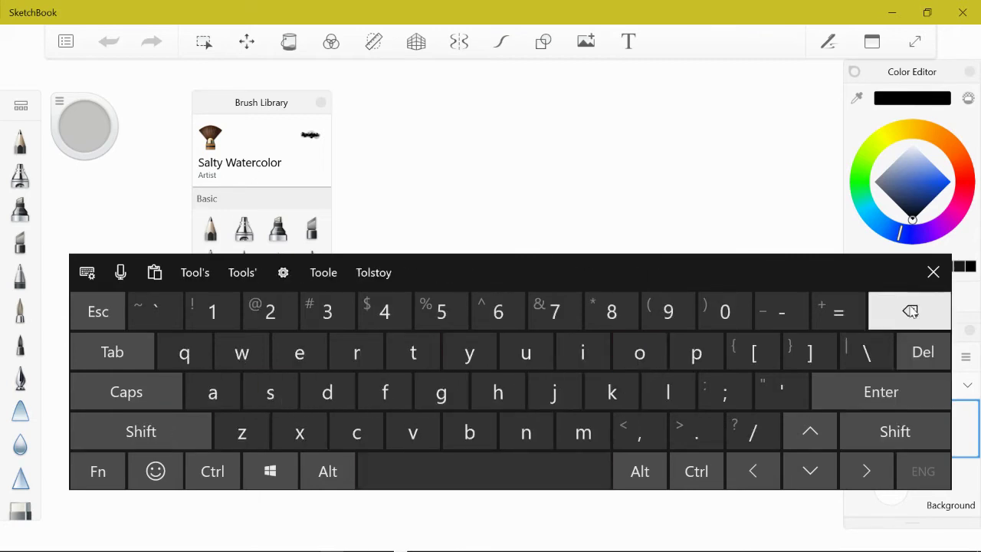
click(931, 275)
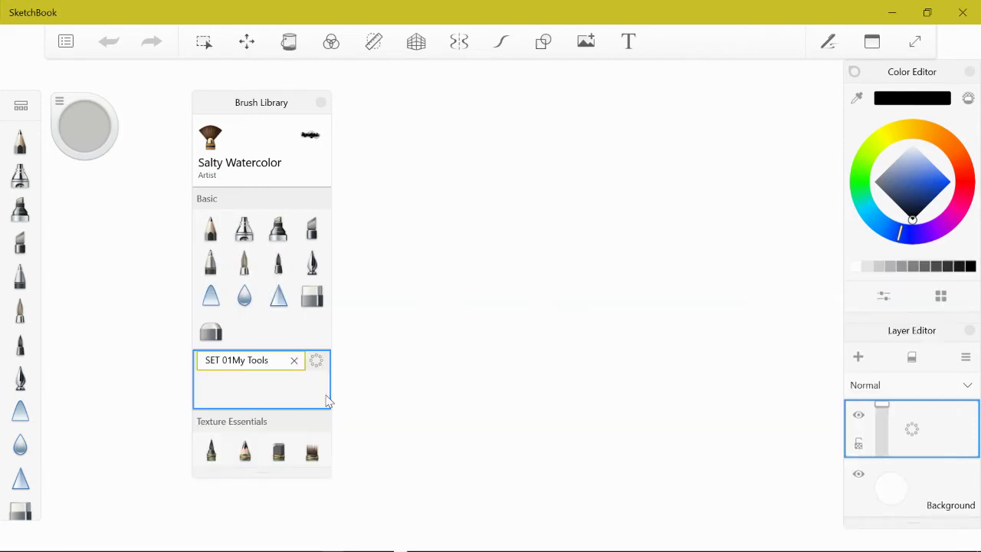
- Remove the leftover 'SET 01' text from the set name
drag(233, 360, 194, 370)
right_click(213, 357)
click(260, 377)
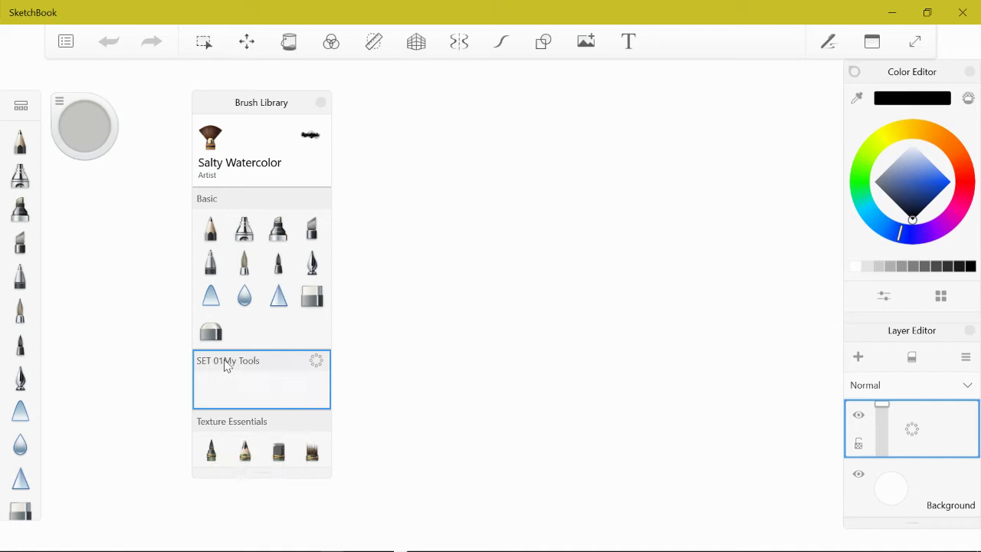
click(225, 367)
double_click(217, 361)
mouse_move(206, 360)
mouse_down()
mouse_move(228, 360)
mouse_move(207, 366)
mouse_up()
click(230, 360)
- Commit the name My Tools and drag the set above Basic
mouse_move(606, 545)
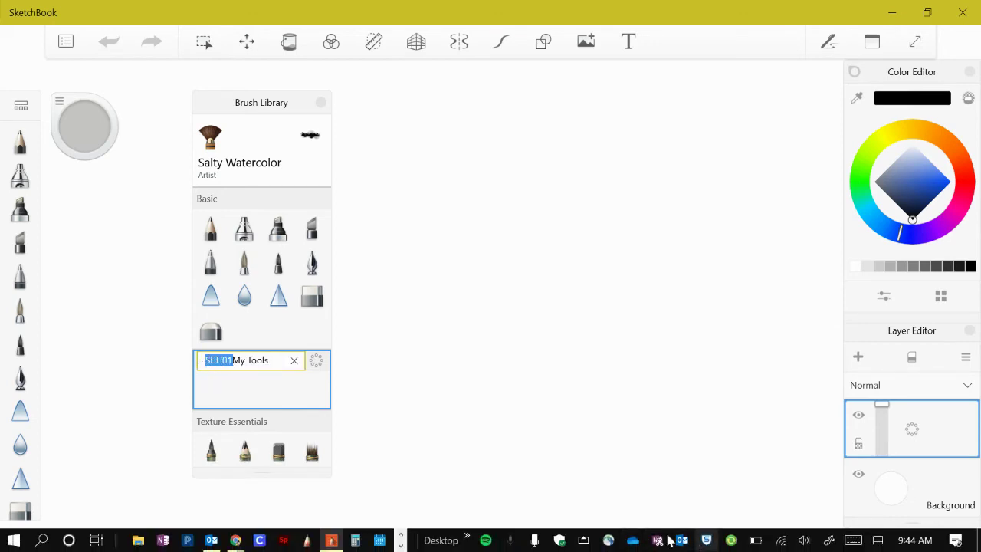
click(852, 542)
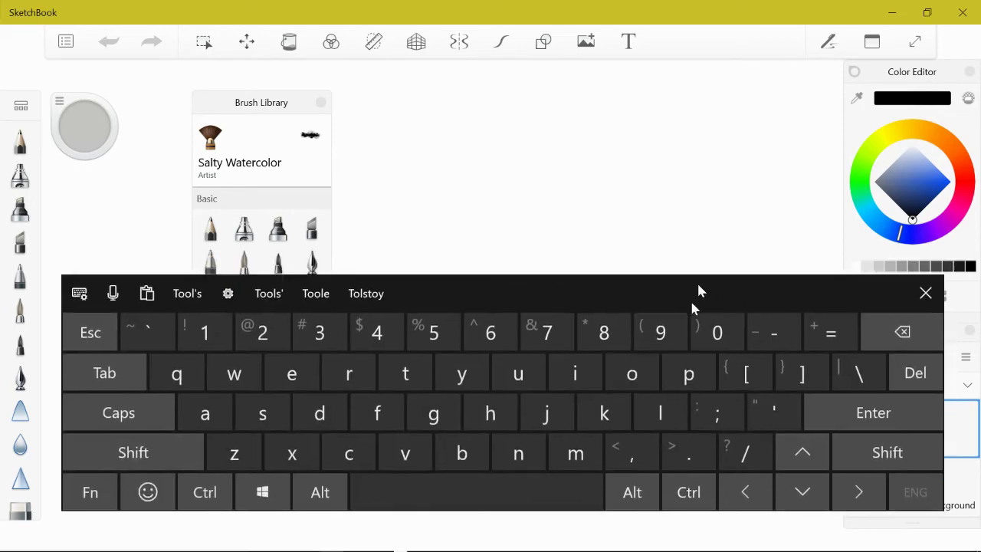
drag(694, 299, 703, 232)
click(931, 238)
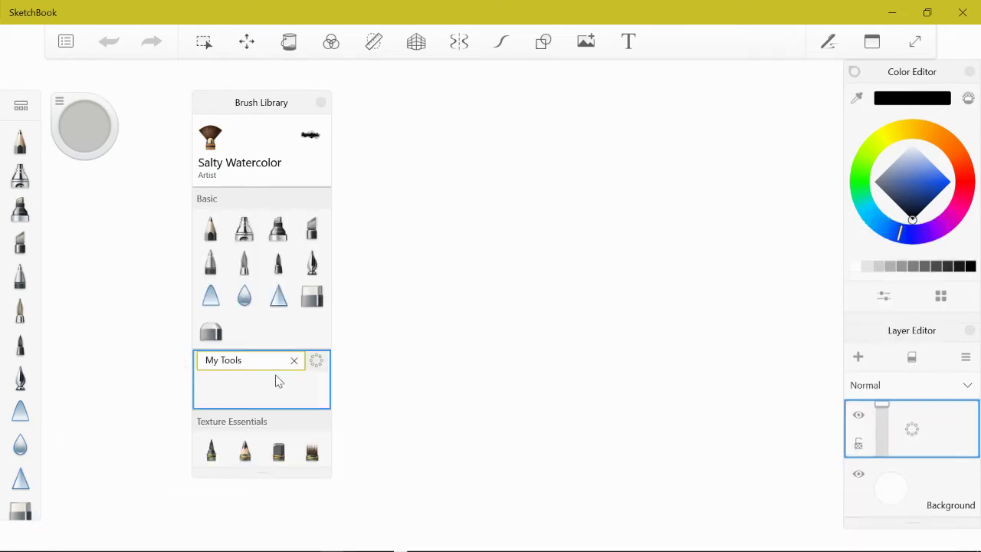
click(284, 386)
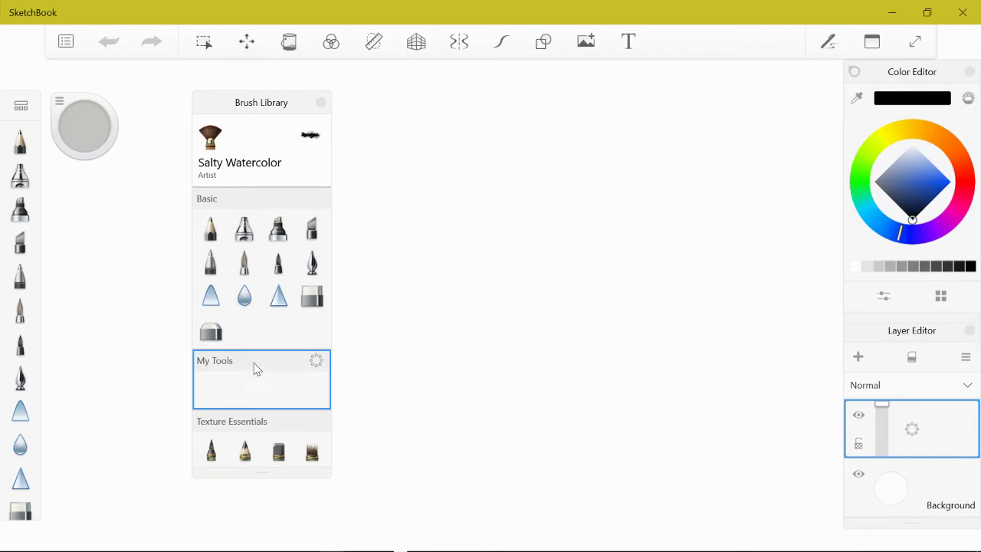
mouse_move(257, 369)
mouse_down()
mouse_move(261, 179)
mouse_move(259, 196)
mouse_up()
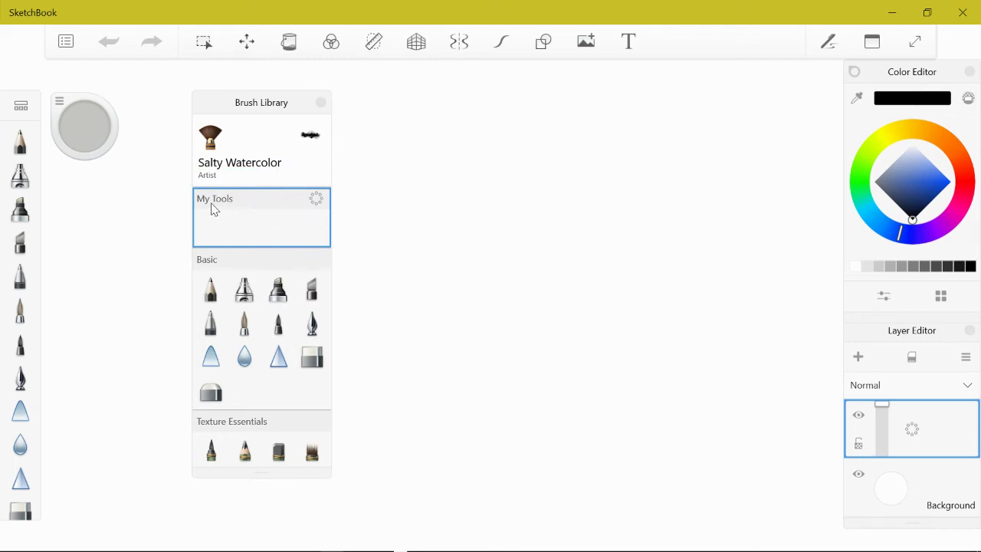
- Copy the Inking Pen brush from Basic into My Tools
click(249, 273)
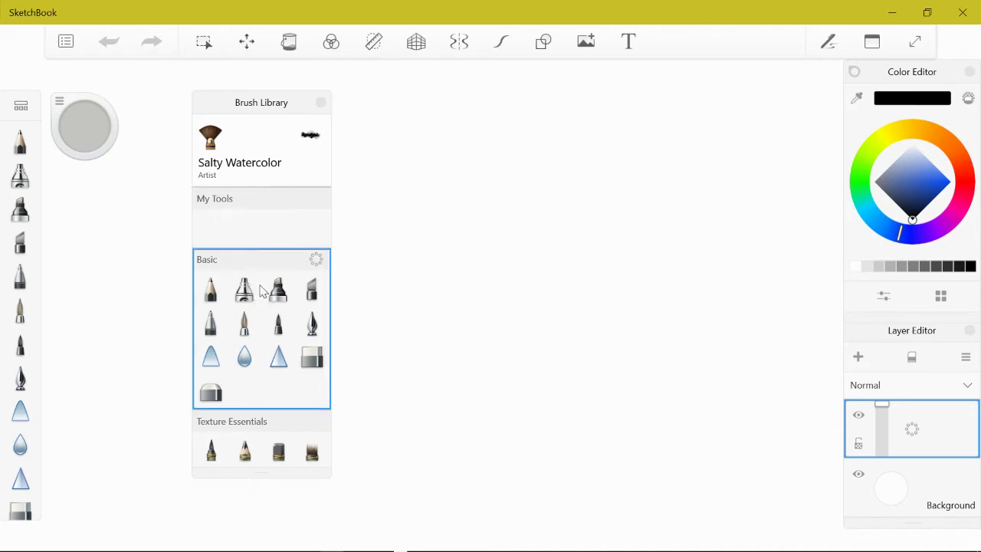
click(312, 322)
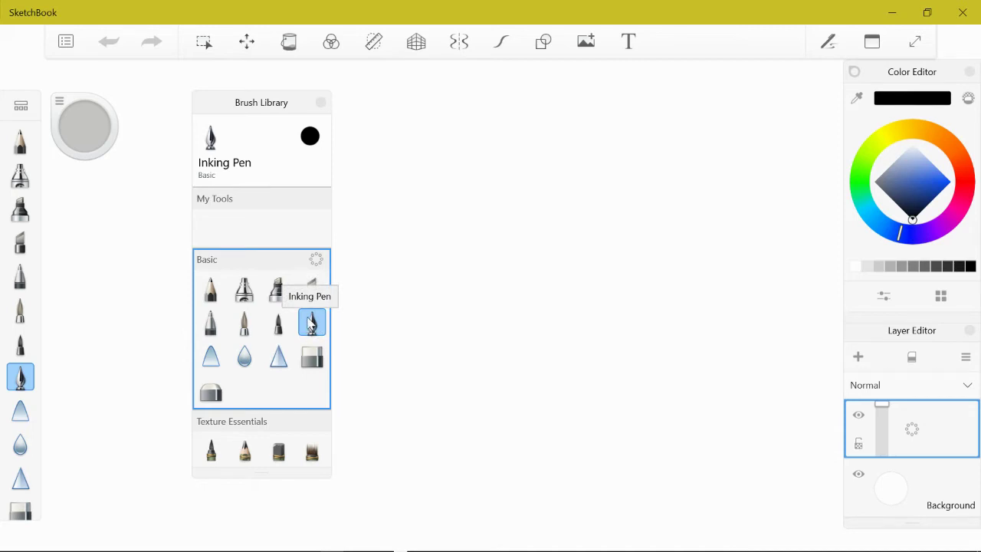
click(270, 216)
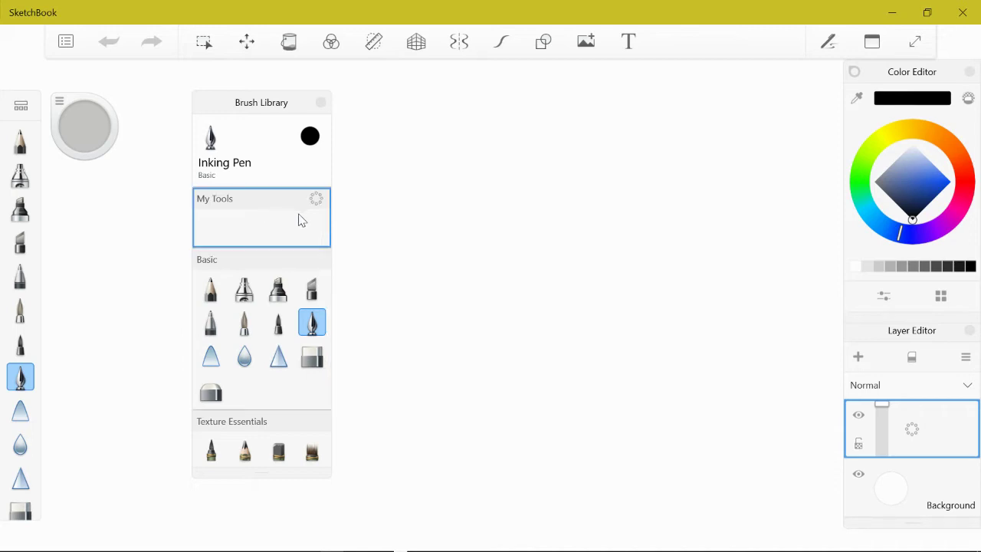
click(316, 200)
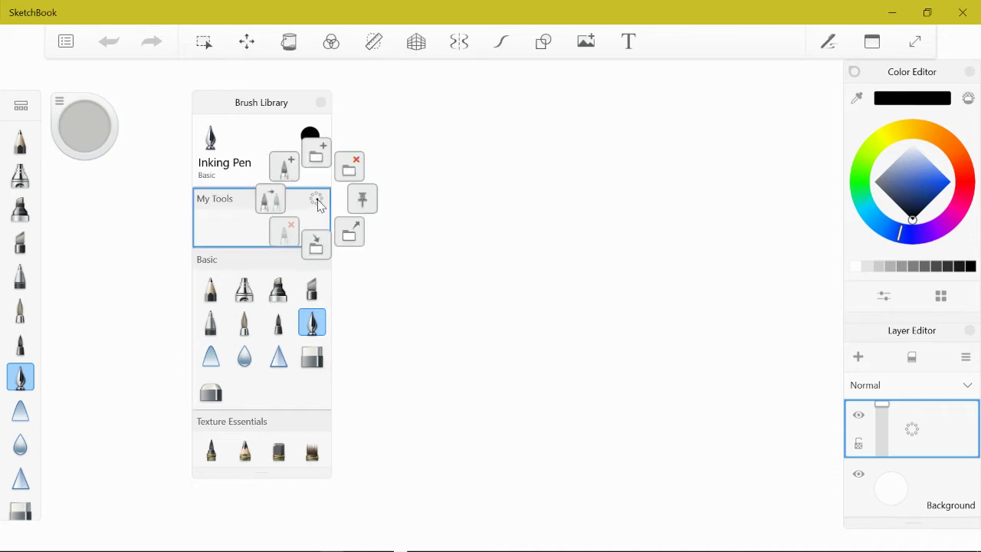
drag(319, 205, 270, 204)
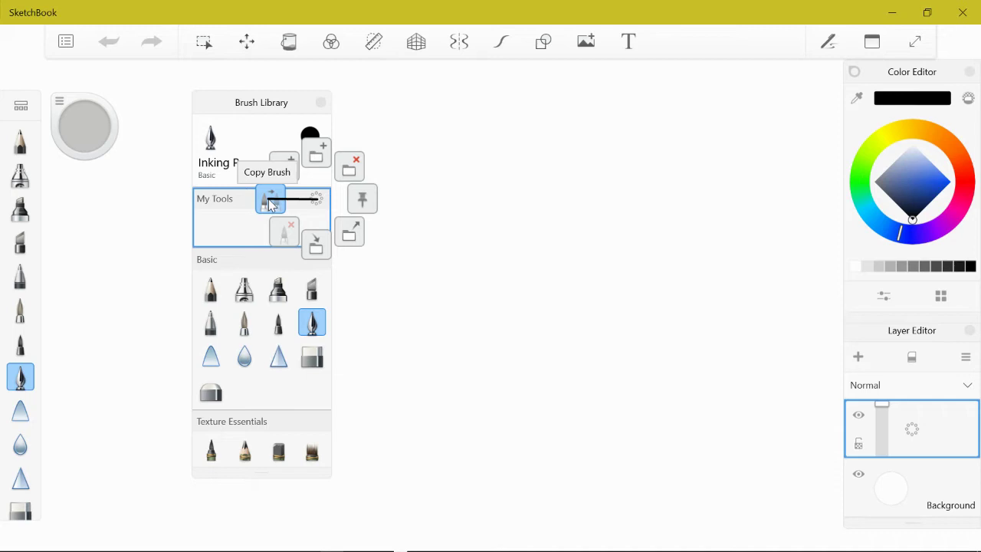
drag(270, 204, 269, 204)
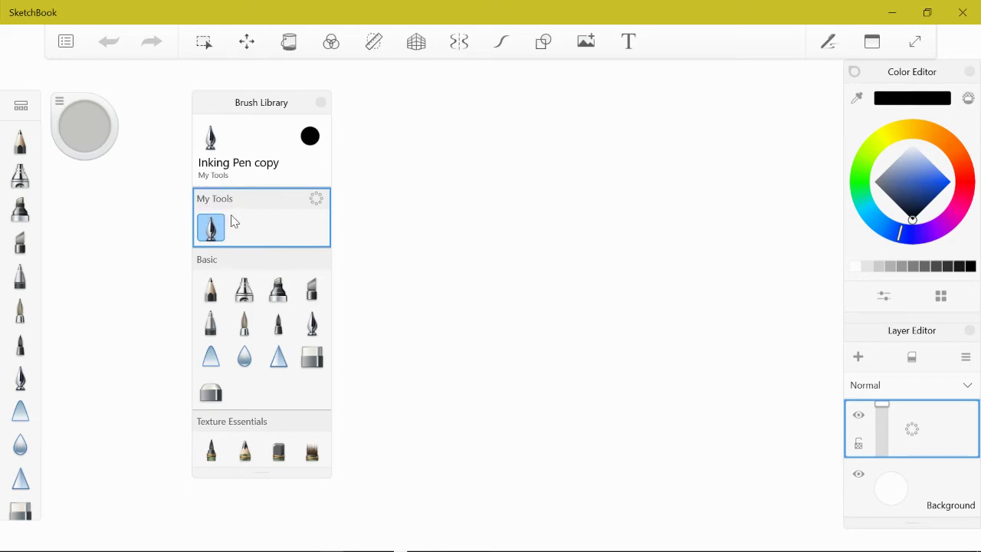
- Copy the Signature Ink brush from Texture Essentials into My Tools
scroll(274, 336, down, 1)
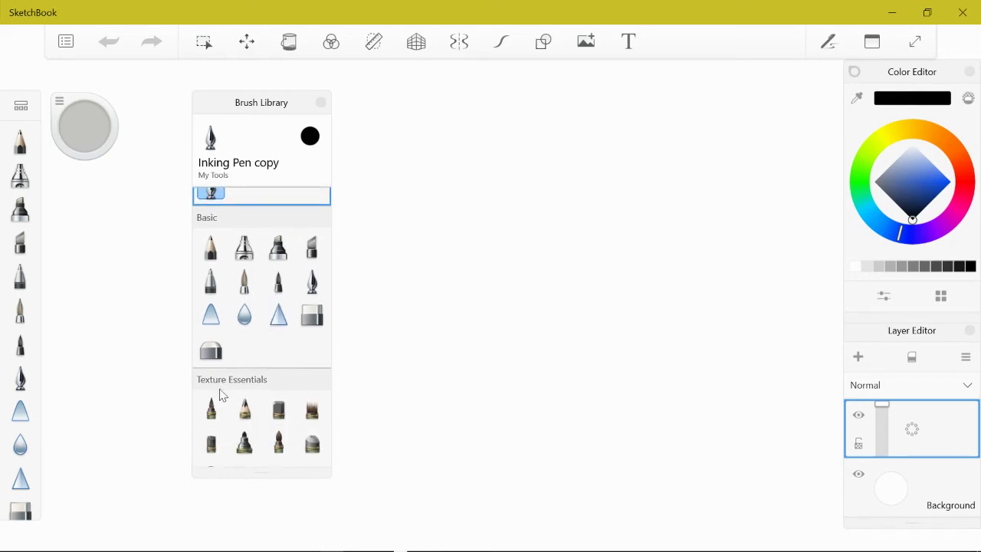
scroll(220, 395, down, 1)
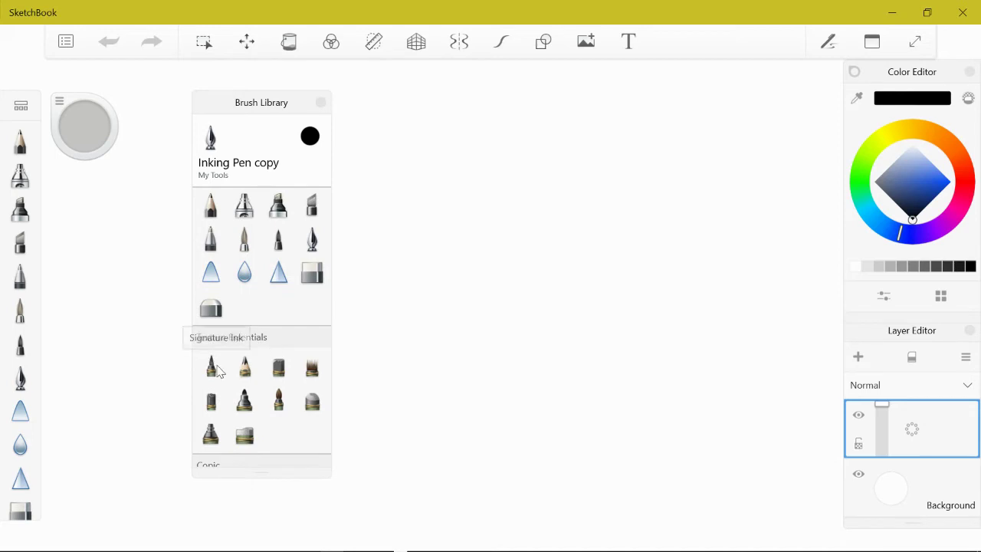
click(213, 369)
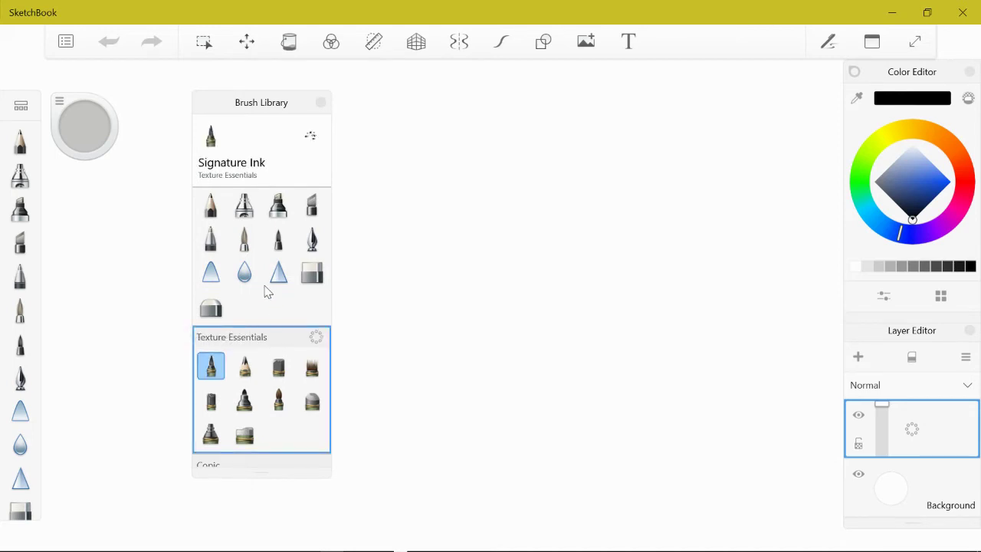
scroll(266, 287, up, 2)
scroll(225, 447, down, 2)
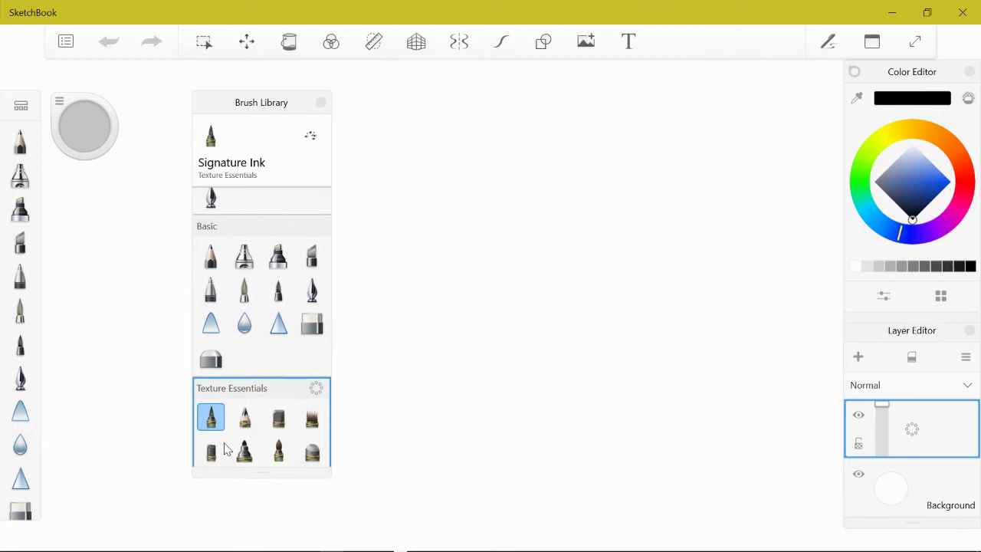
scroll(252, 328, up, 2)
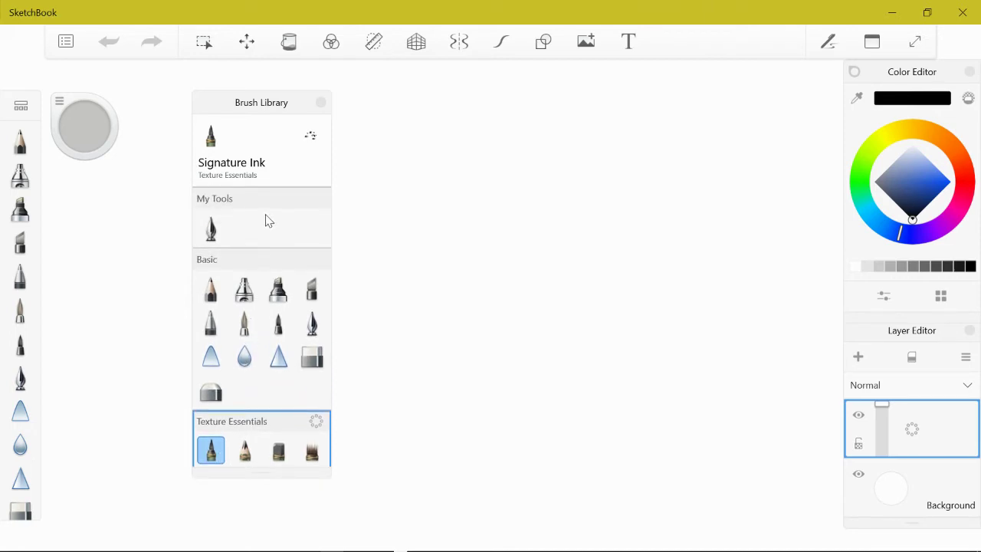
mouse_move(321, 205)
drag(318, 201, 273, 203)
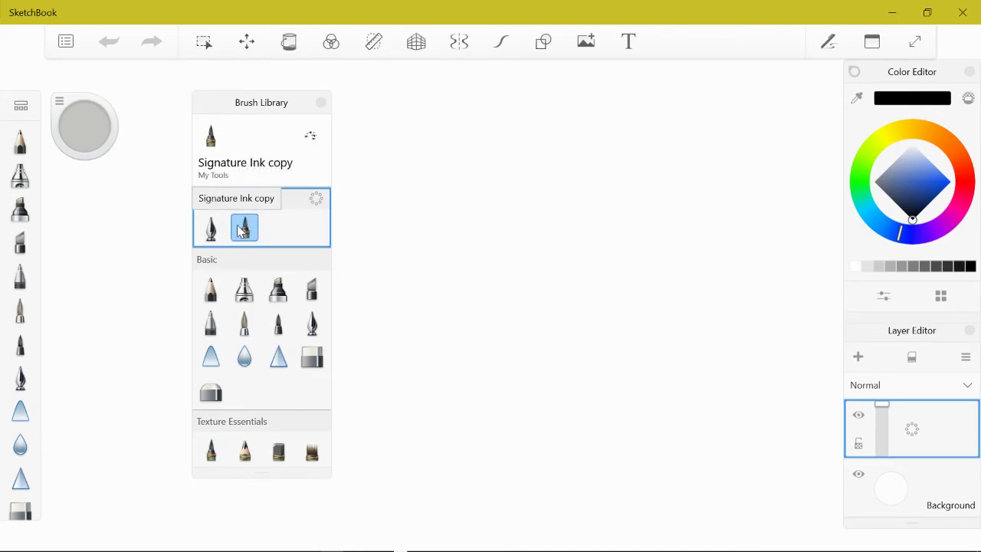
- Select Salty Watercolor in the Artist set and copy it into My Tools
scroll(296, 359, down, 5)
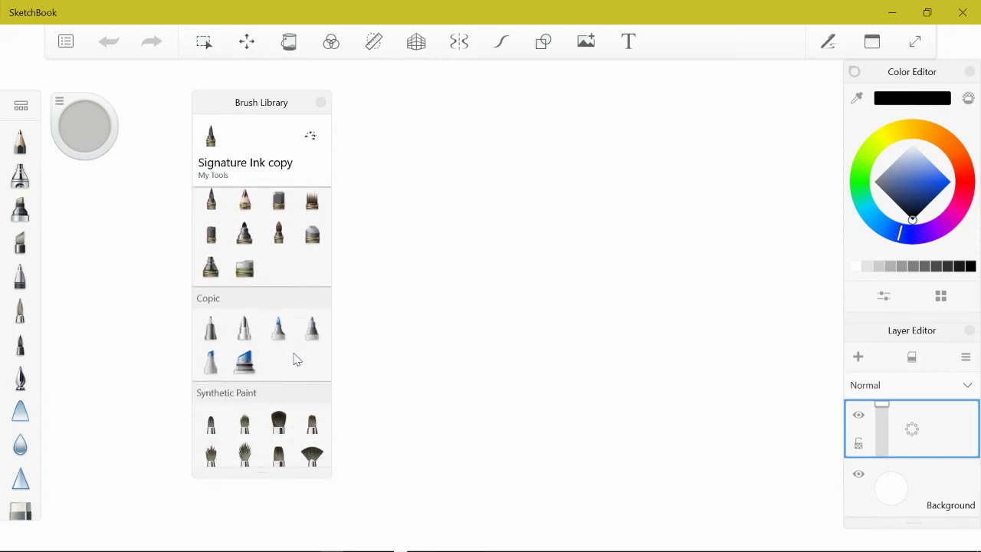
scroll(259, 333, down, 10)
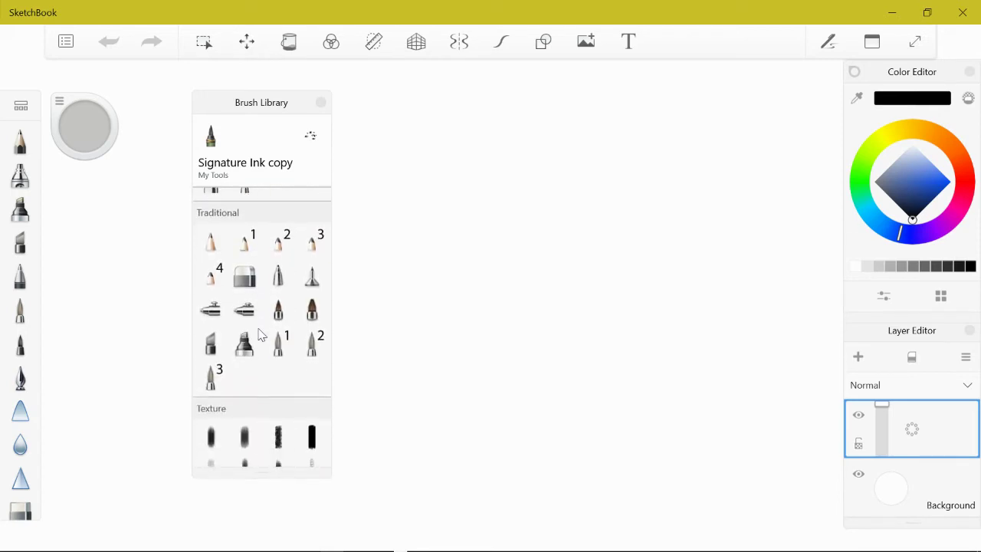
scroll(259, 334, down, 10)
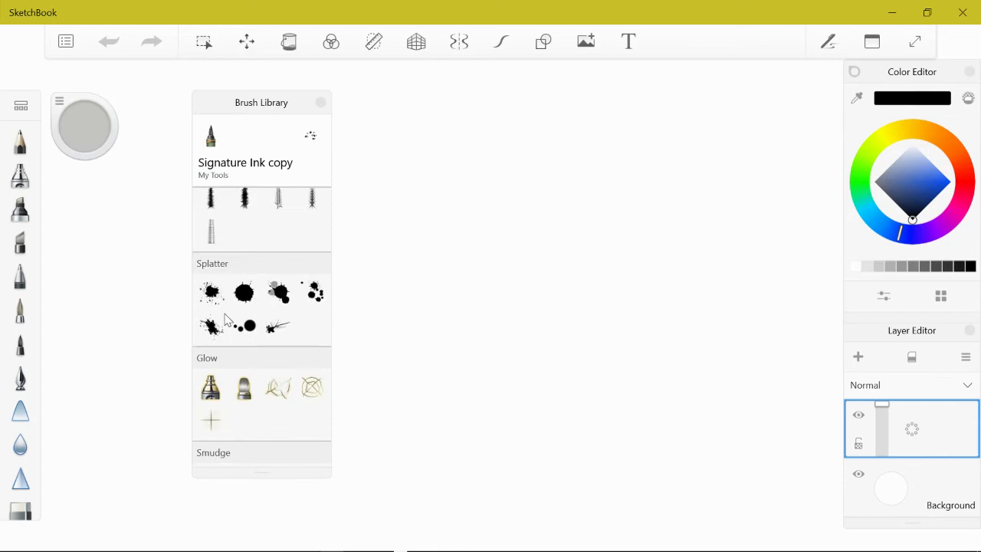
scroll(230, 322, down, 10)
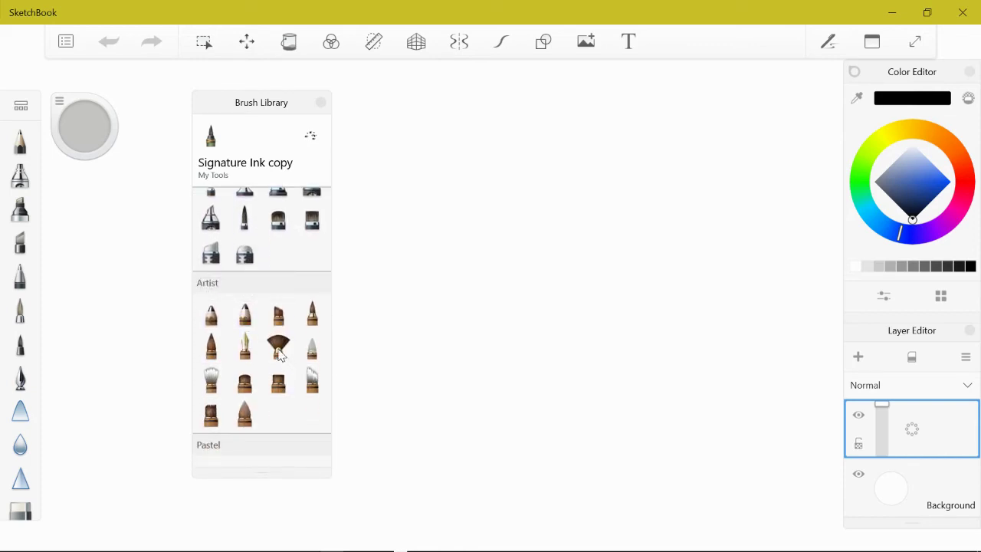
click(279, 346)
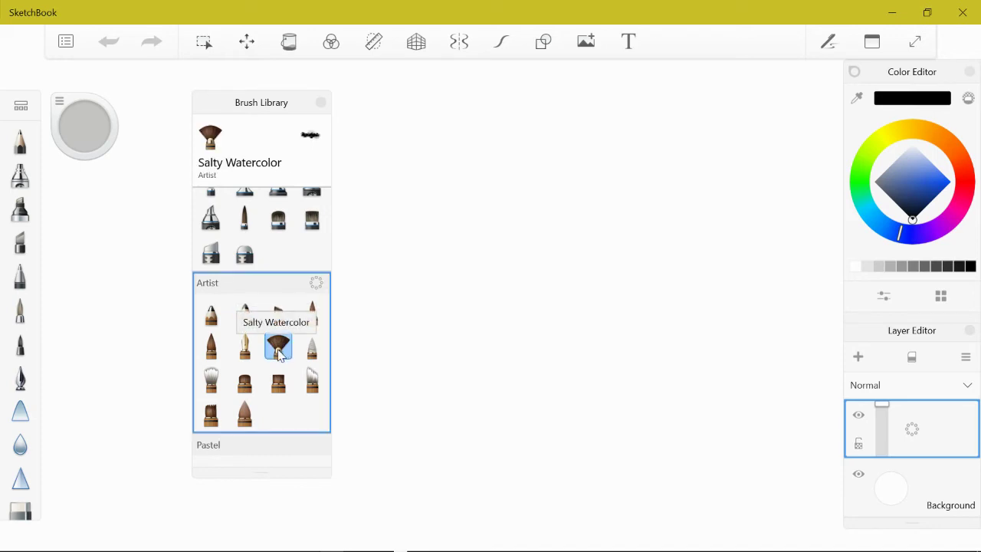
scroll(279, 351, up, 10)
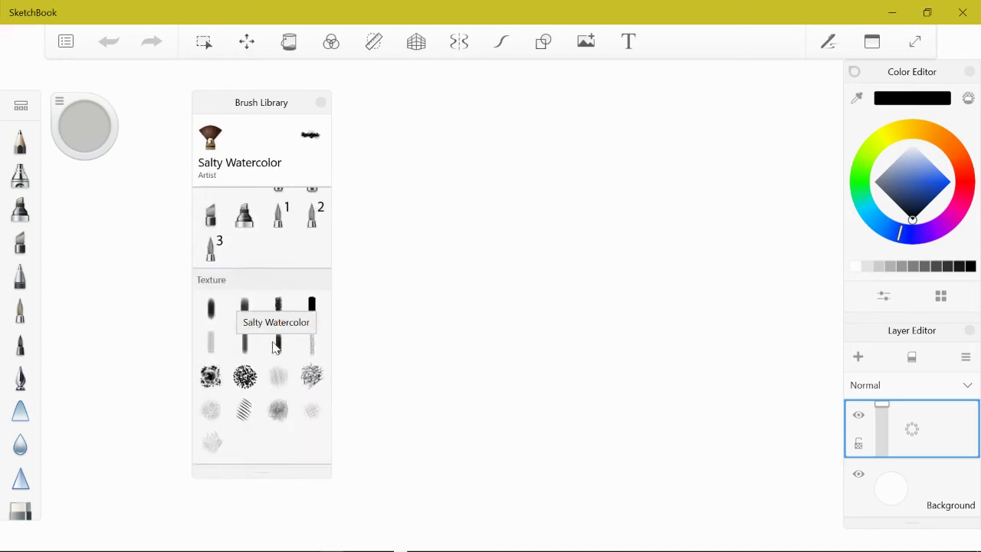
click(320, 206)
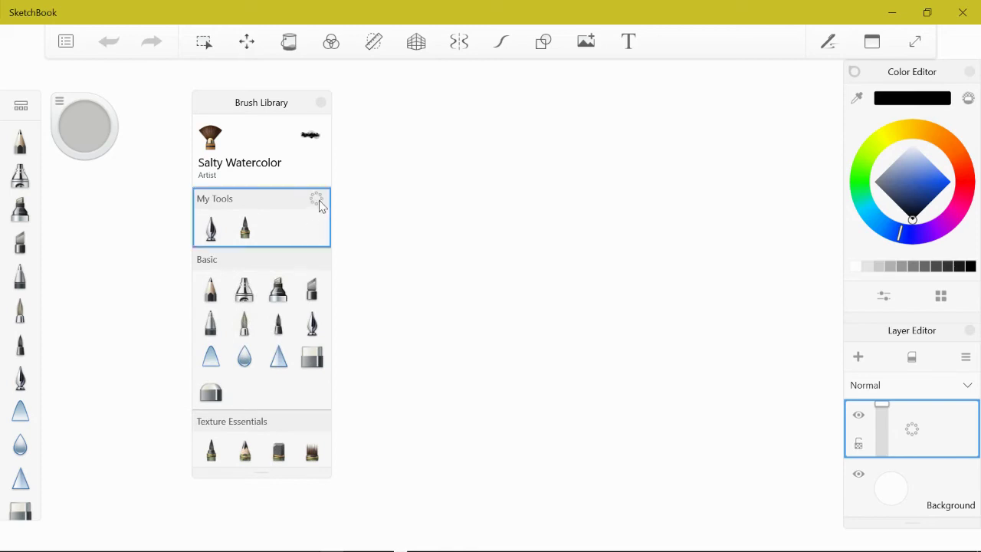
mouse_move(318, 204)
mouse_down()
mouse_move(314, 160)
mouse_move(288, 170)
mouse_move(265, 208)
mouse_up()
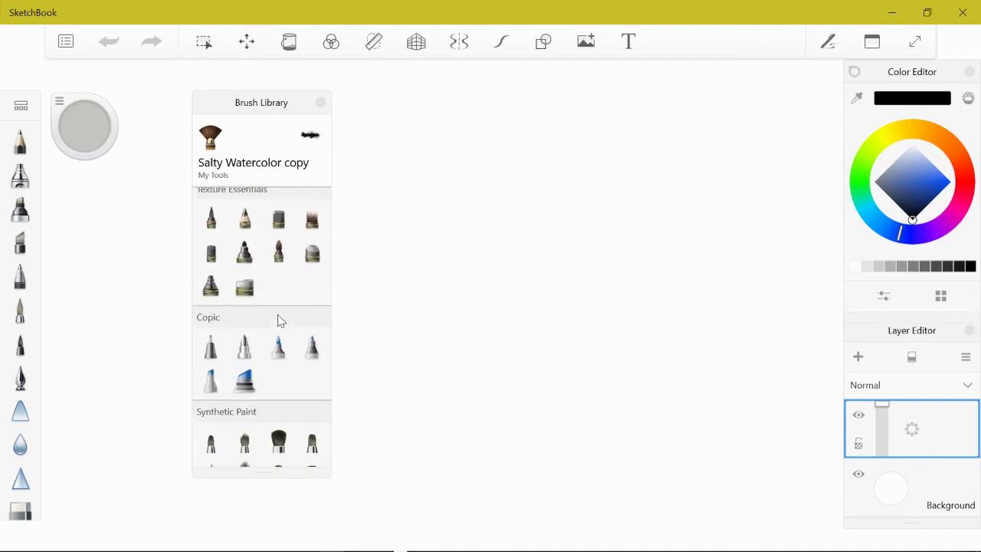
- Pick the Smudge Web Brush from the Smudge set and copy it into My Tools
scroll(278, 321, down, 1)
scroll(253, 335, down, 8)
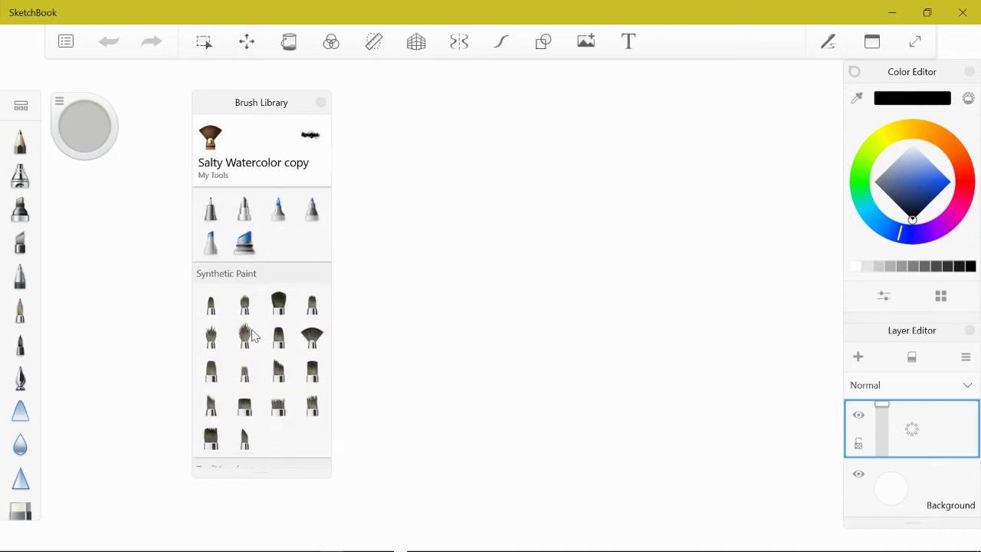
scroll(247, 328, down, 8)
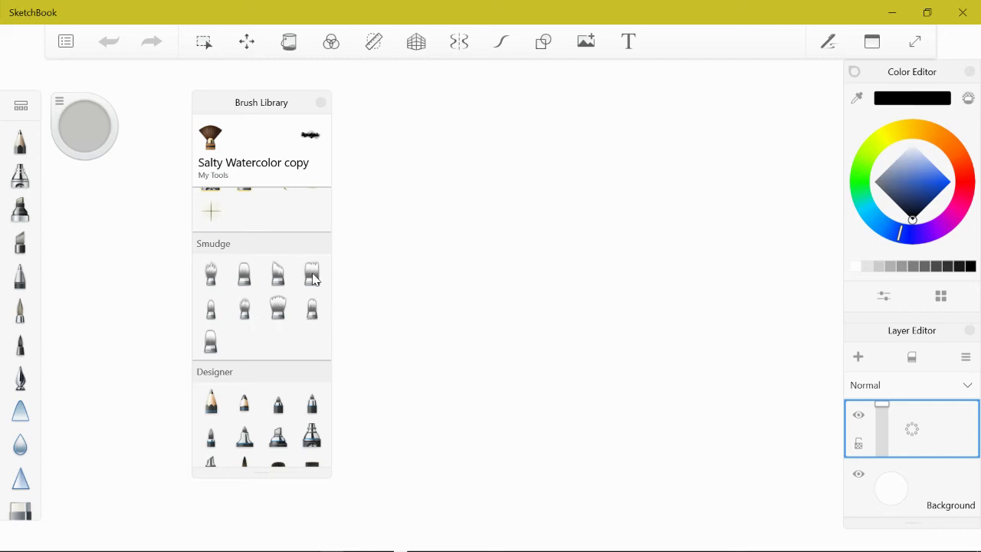
click(212, 273)
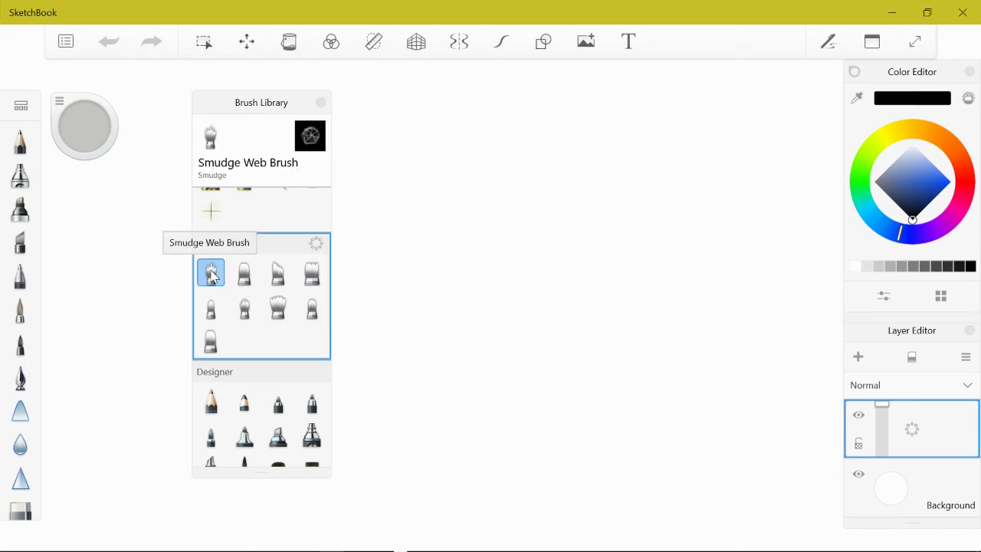
scroll(307, 316, up, 10)
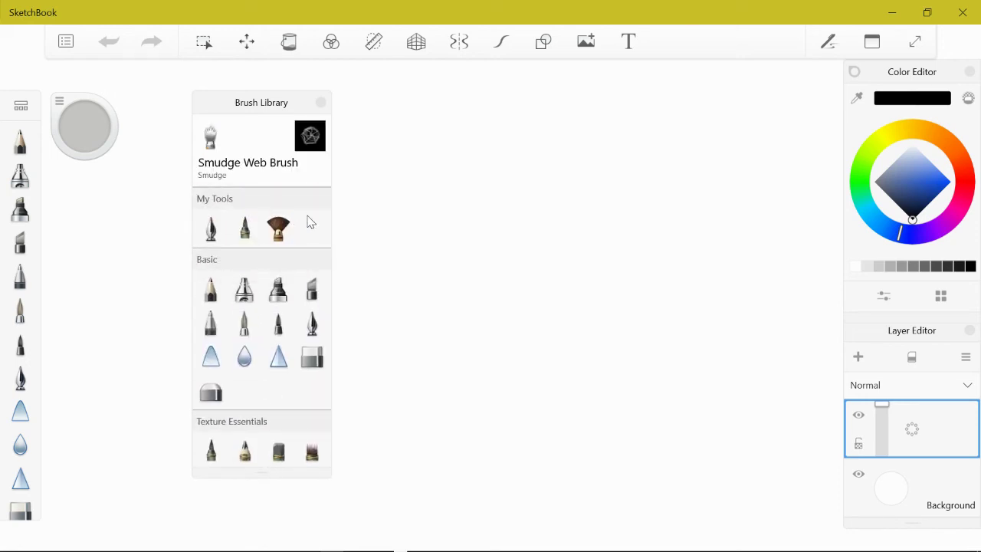
drag(317, 197, 277, 207)
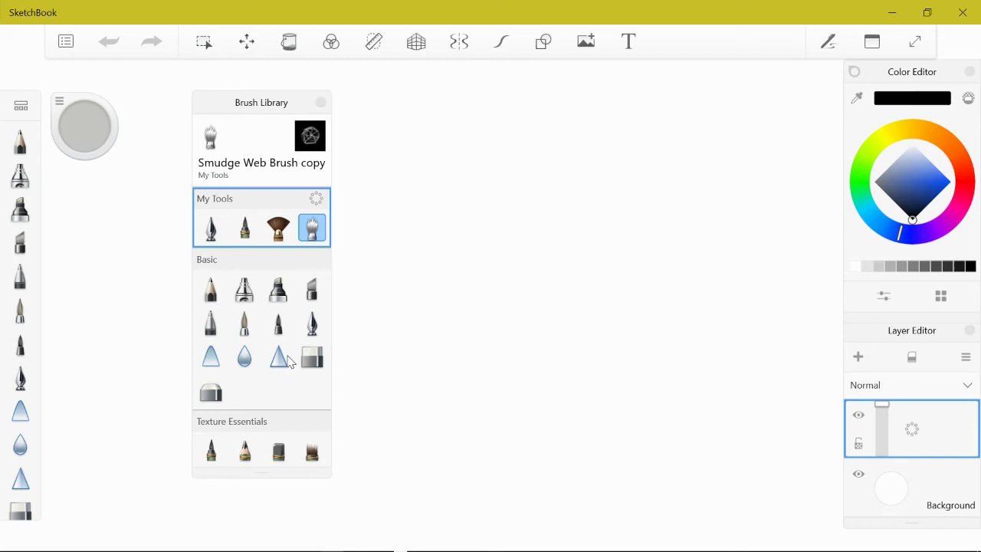
- Select Blending in the Artist set and copy it into My Tools
scroll(285, 368, down, 5)
scroll(239, 327, down, 10)
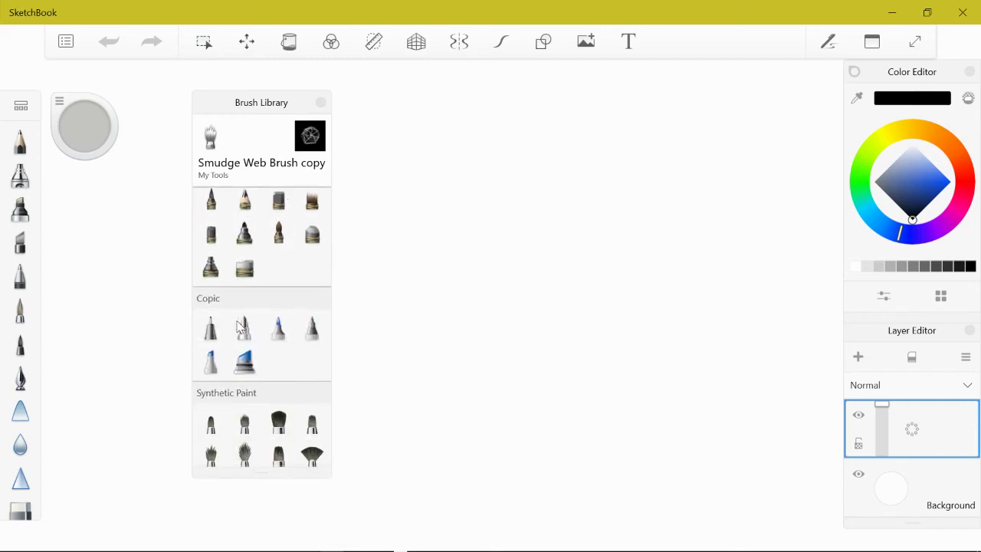
scroll(240, 328, down, 12)
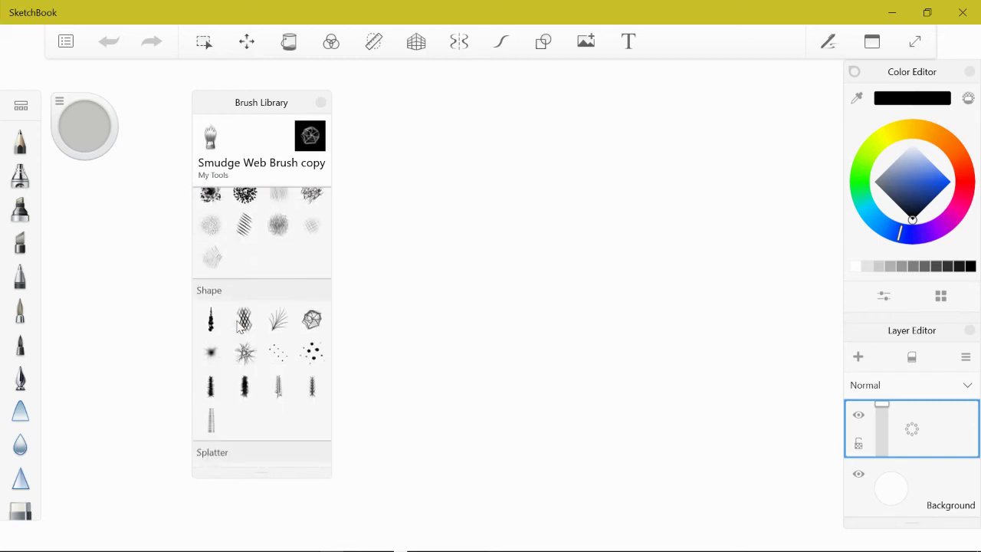
scroll(239, 328, down, 2)
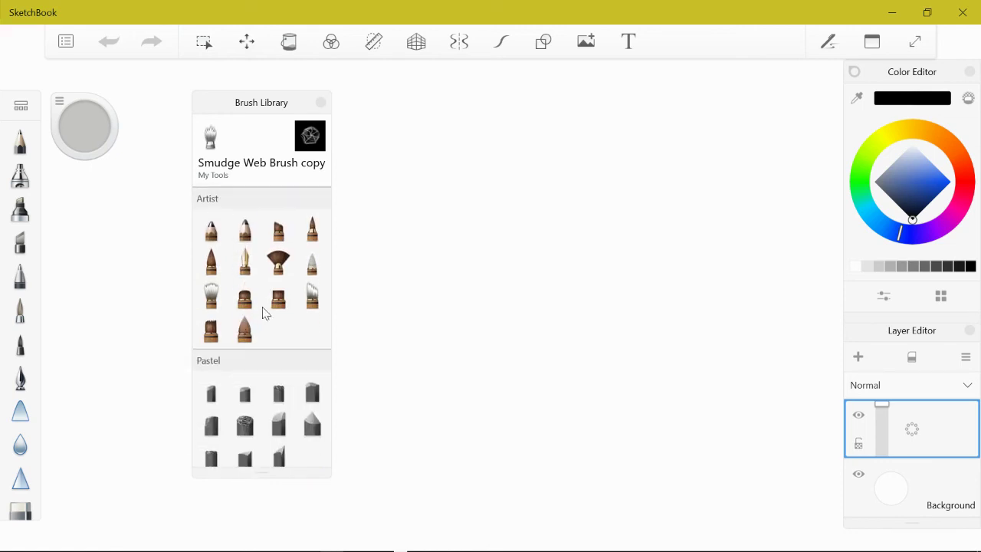
click(313, 266)
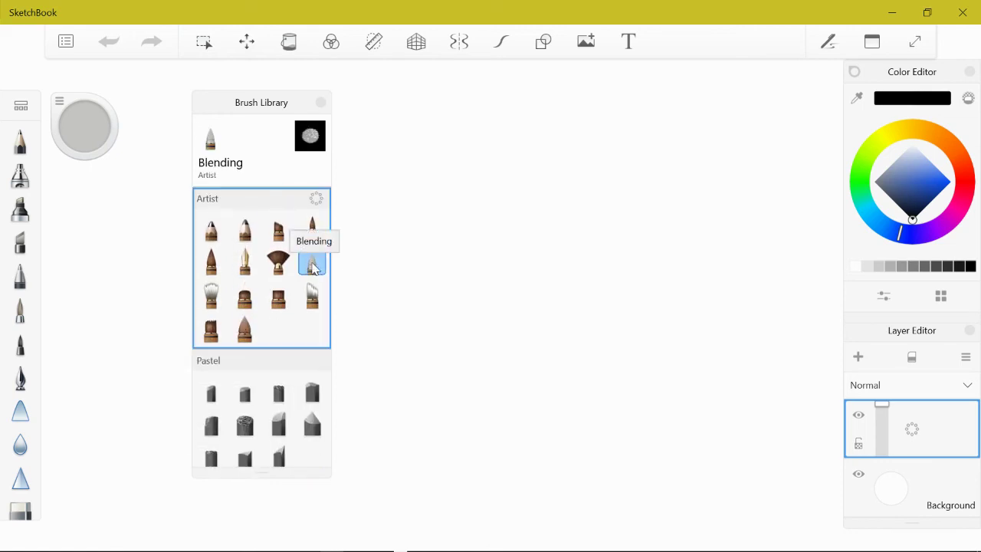
scroll(310, 330, up, 10)
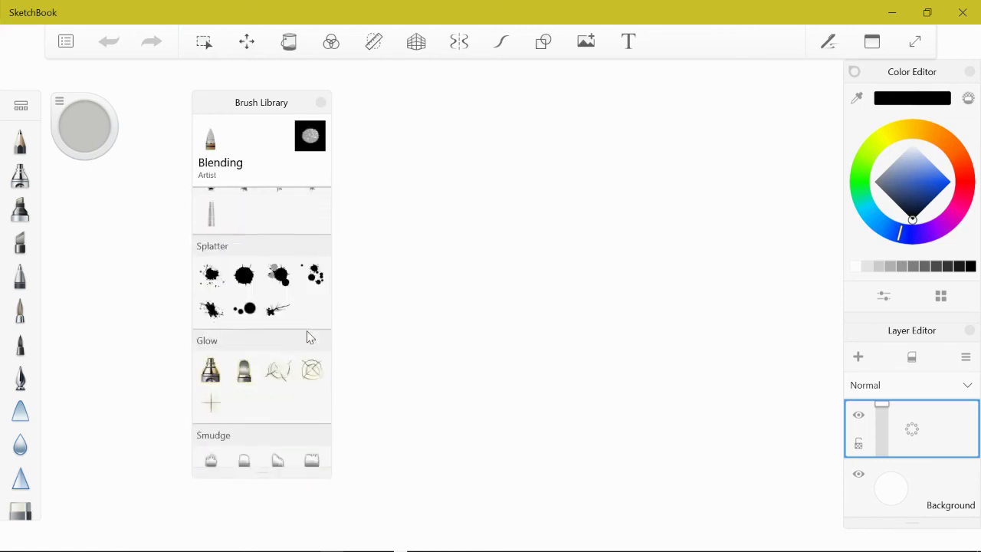
scroll(310, 336, up, 3)
mouse_move(314, 199)
mouse_down()
mouse_move(267, 210)
mouse_move(271, 200)
mouse_up()
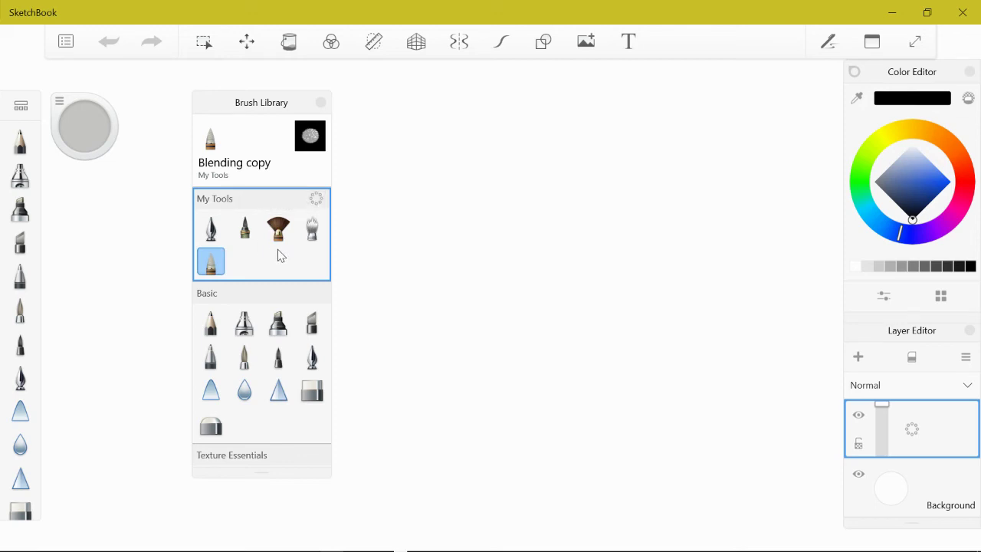
- Pick Chisel Tip in the Traditional set and copy it into My Tools
scroll(258, 329, down, 4)
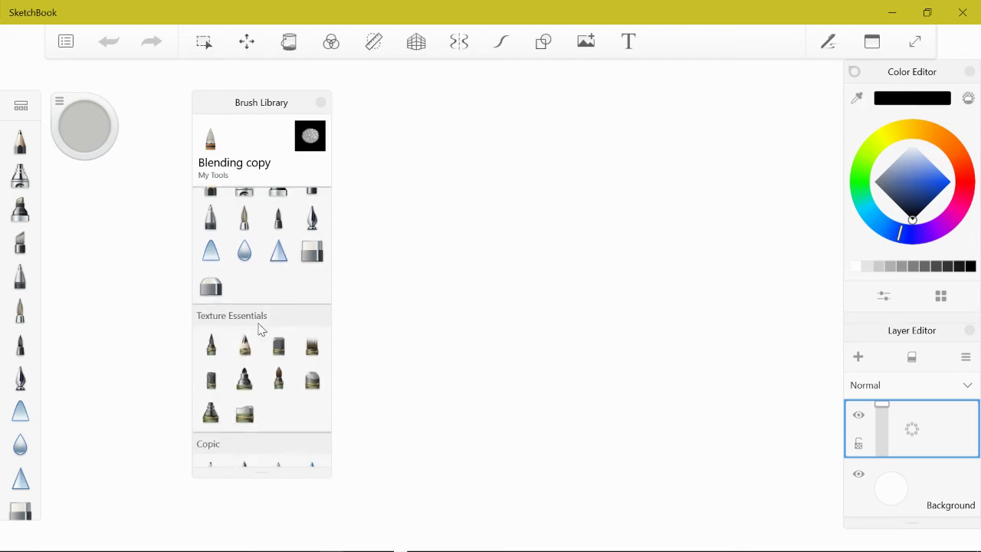
scroll(260, 322, down, 5)
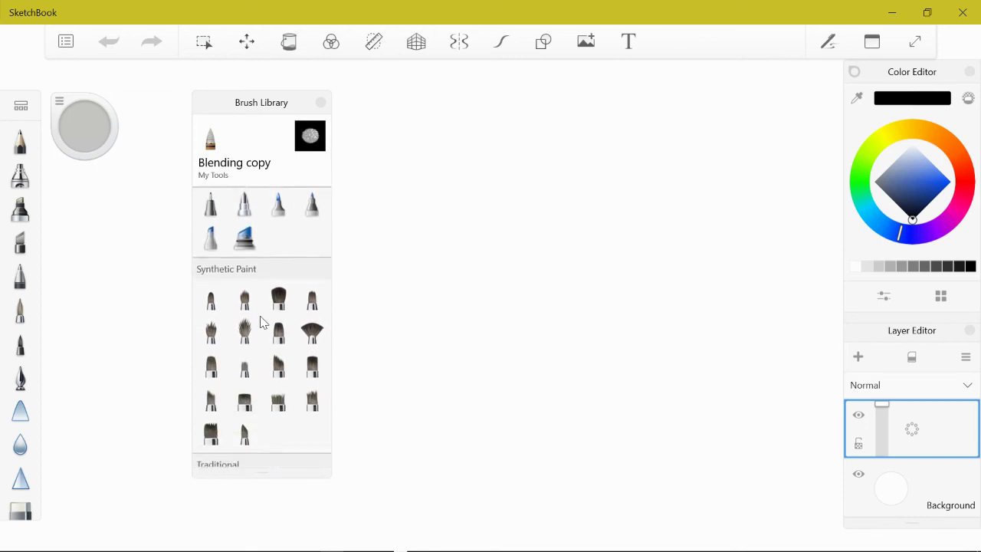
scroll(260, 322, down, 2)
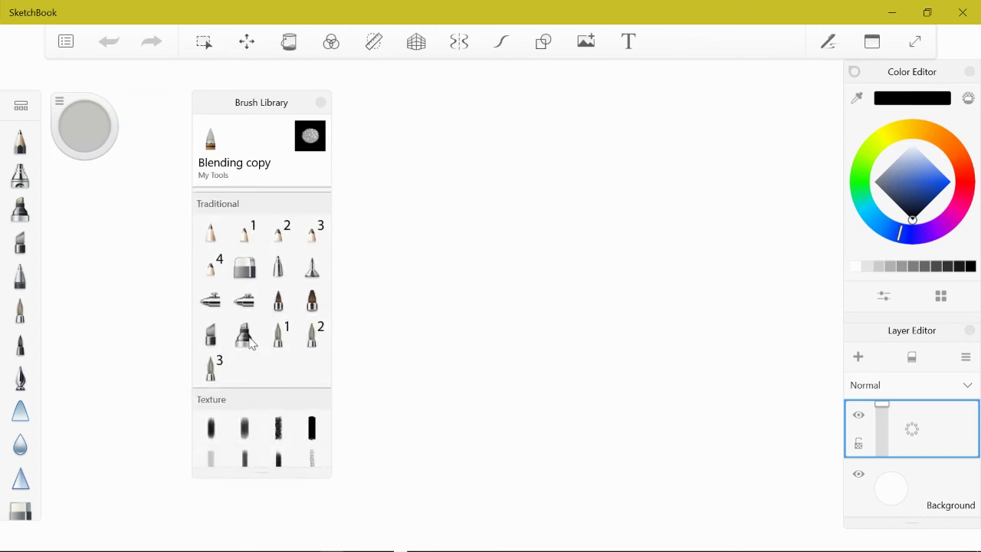
click(245, 335)
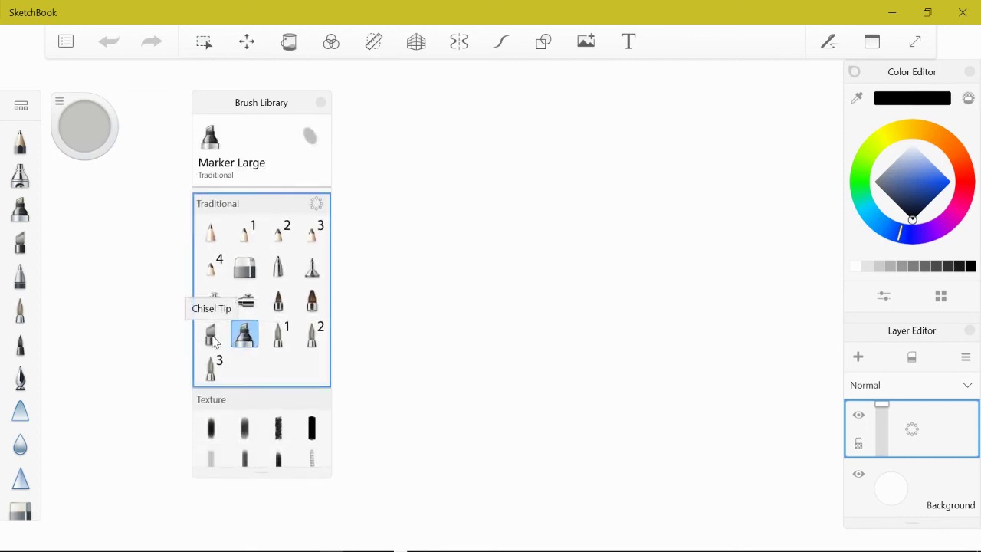
click(213, 336)
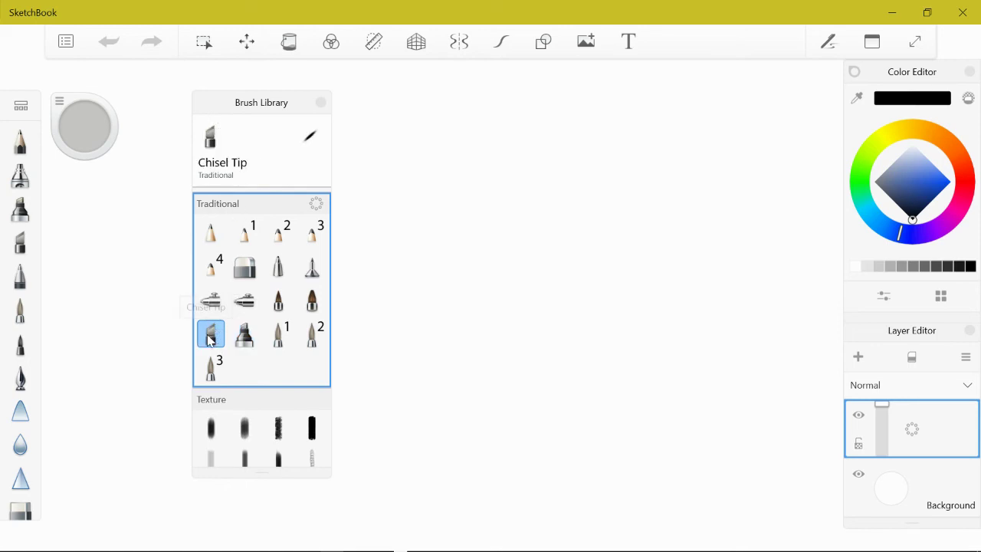
scroll(241, 339, up, 2)
scroll(241, 338, up, 5)
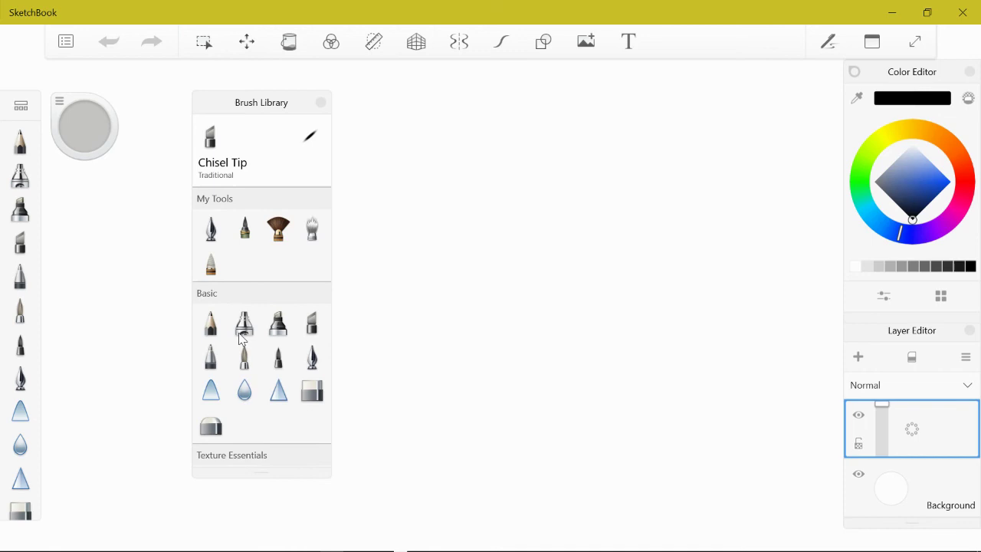
click(313, 203)
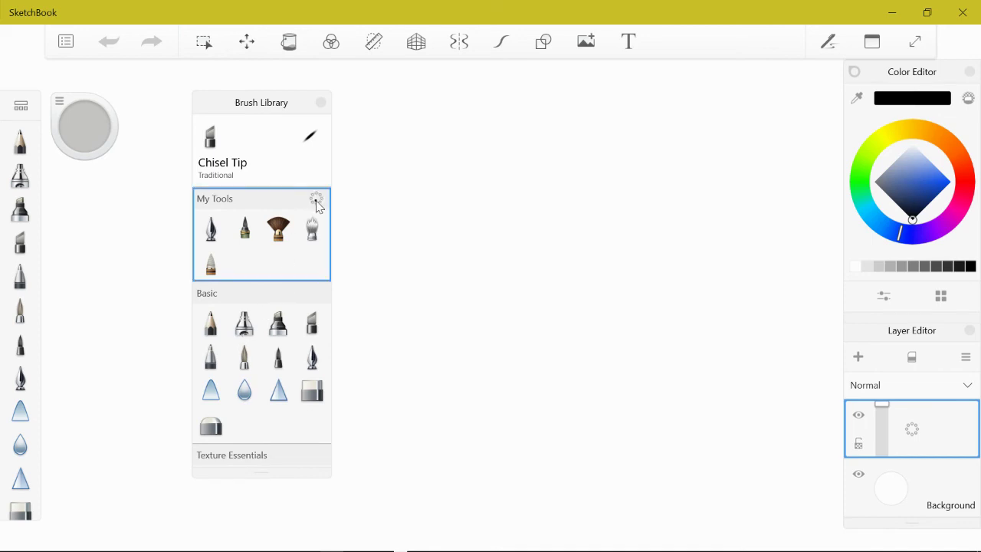
drag(318, 205, 269, 212)
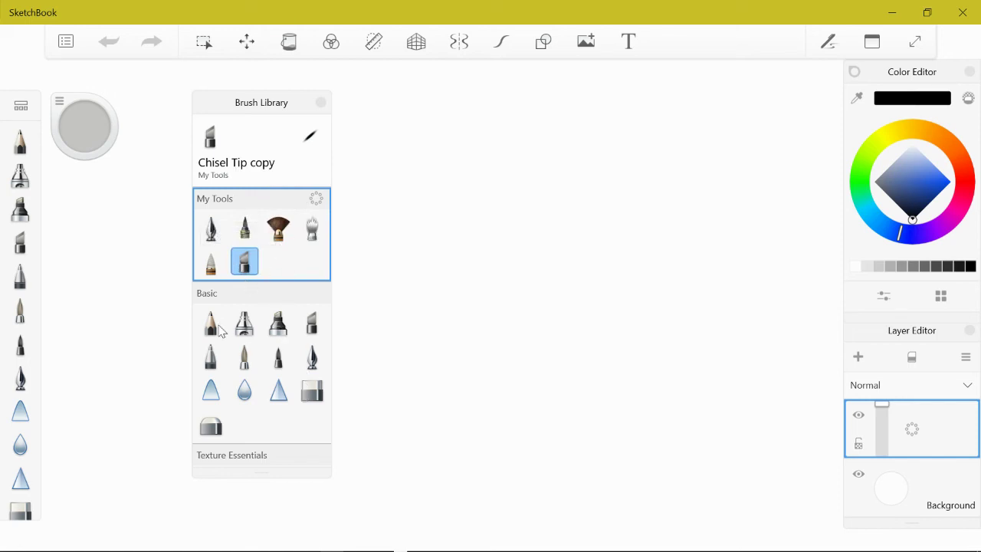
click(244, 296)
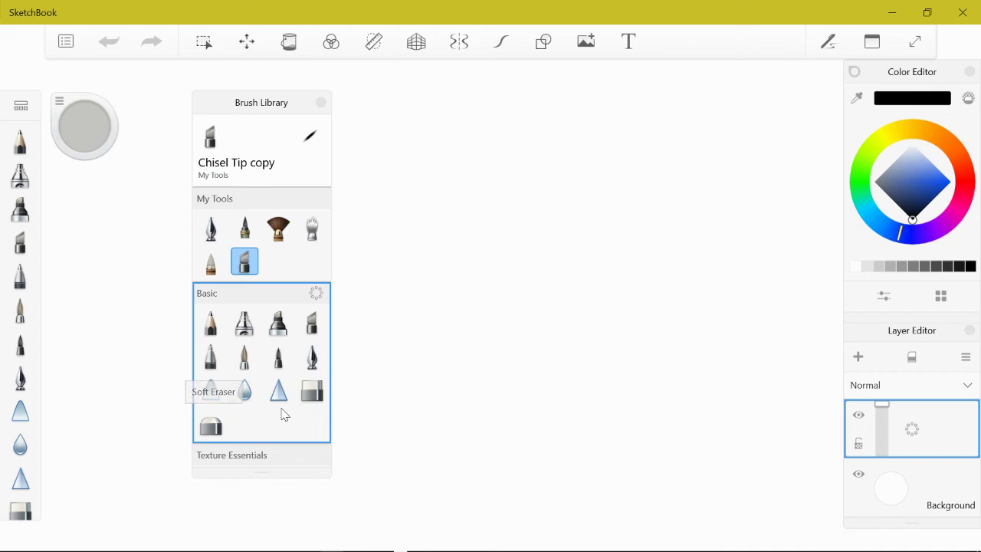
- Select Hard Eraser in Basic and copy it into My Tools as the seventh brush
click(313, 393)
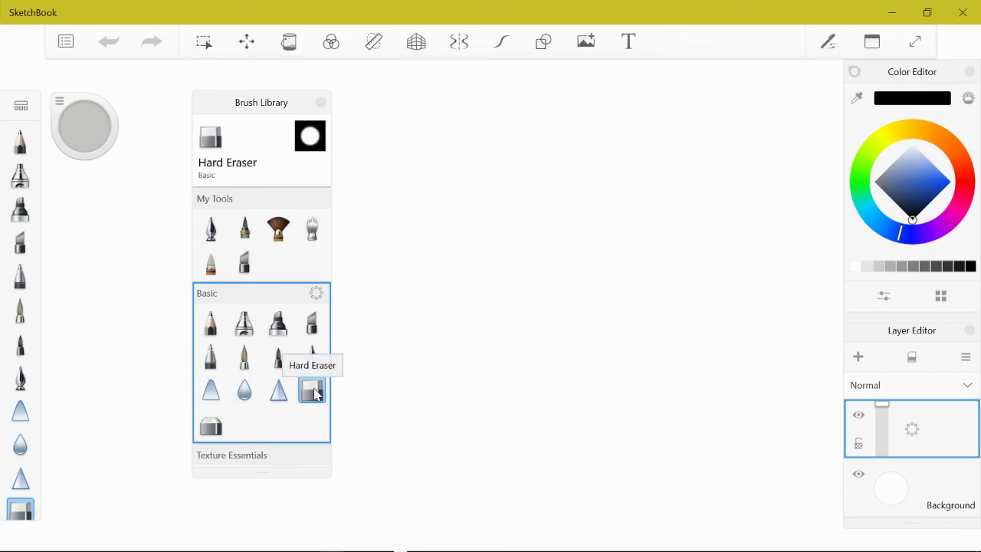
click(315, 199)
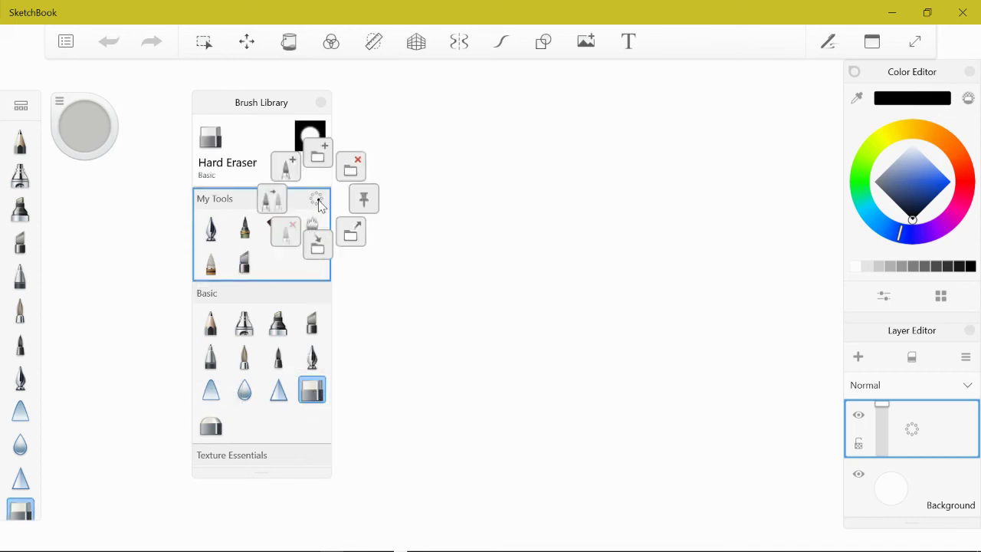
click(269, 198)
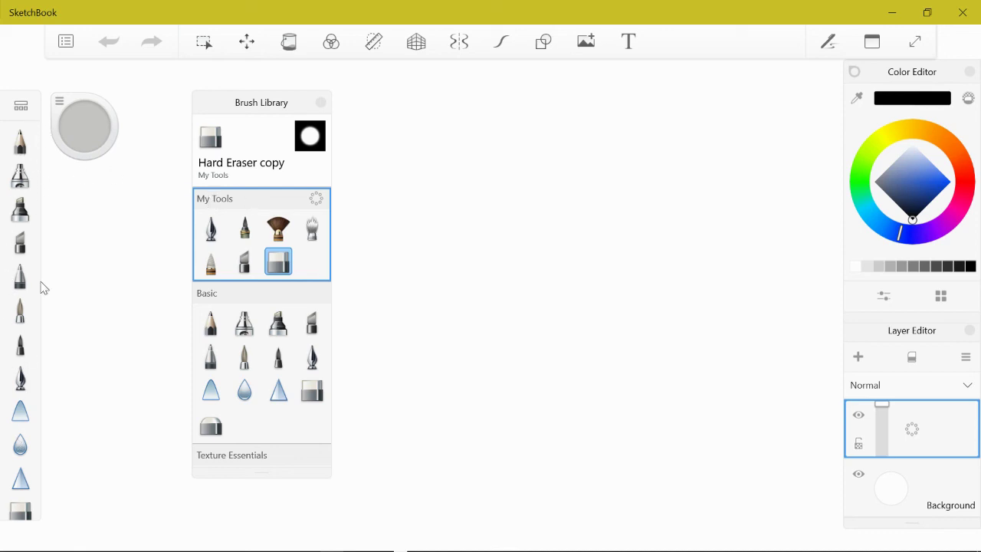
- Pin the seven-brush My Tools set to the left-side palette from its options menu
click(319, 200)
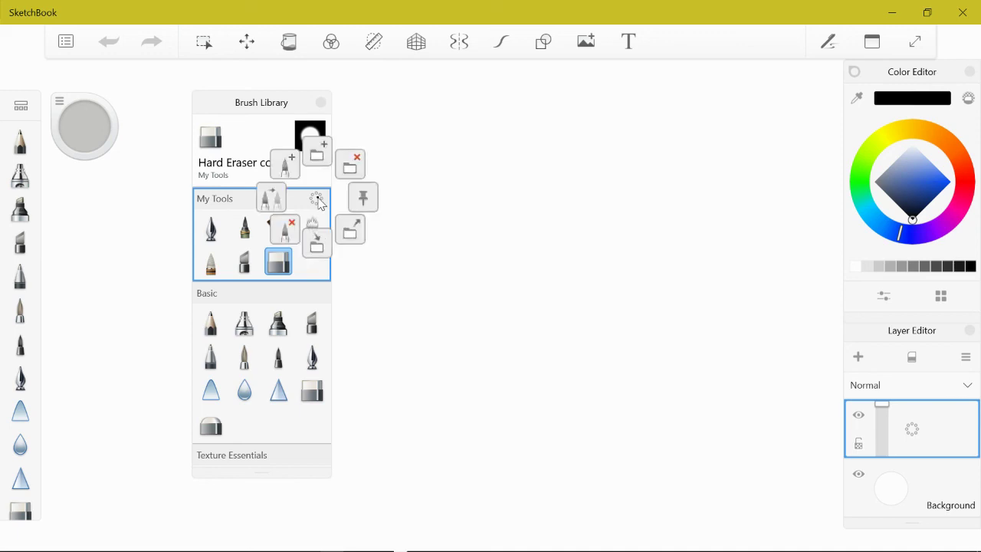
click(368, 201)
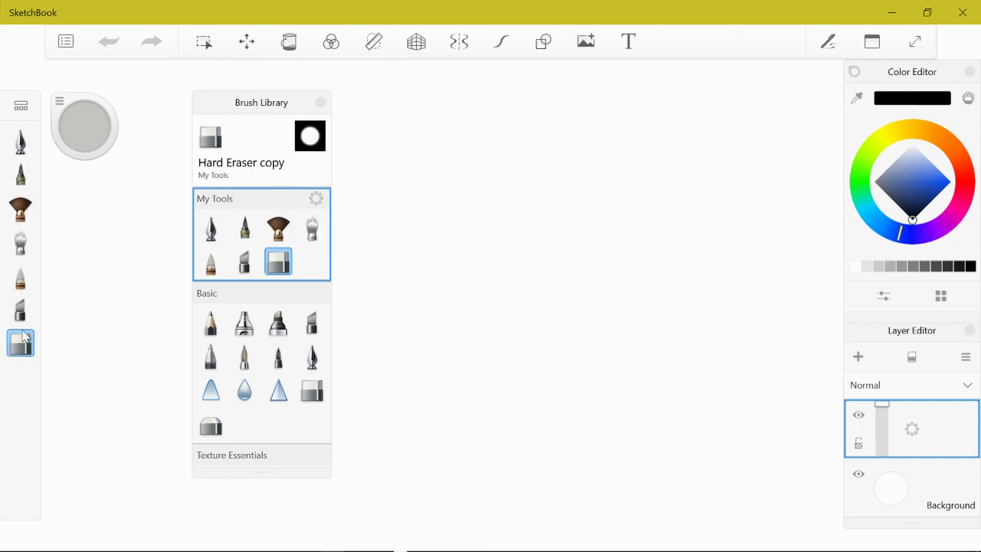
- Close the Brush Library and nudge the brush puck slightly to the right
click(322, 106)
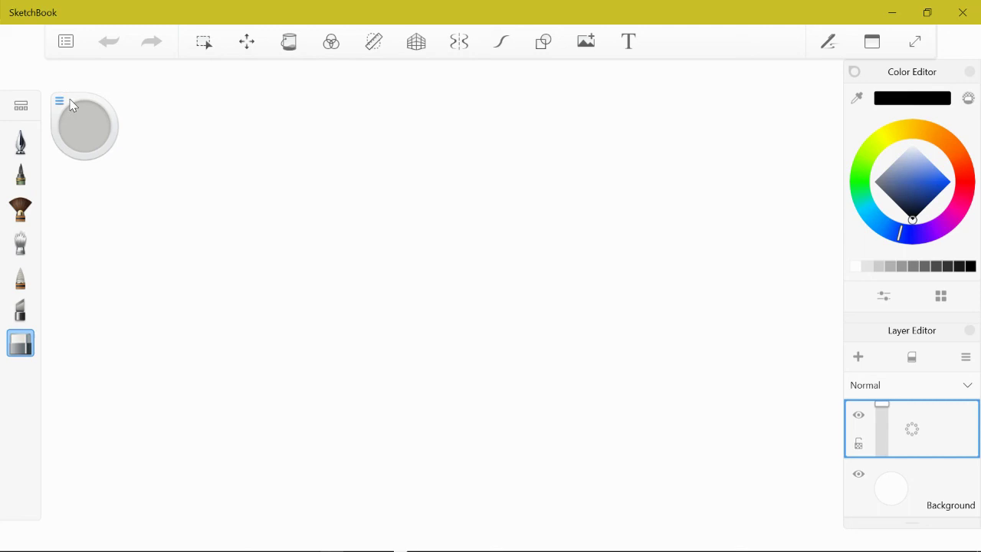
mouse_move(87, 98)
mouse_down()
mouse_move(129, 112)
mouse_move(107, 95)
mouse_up()
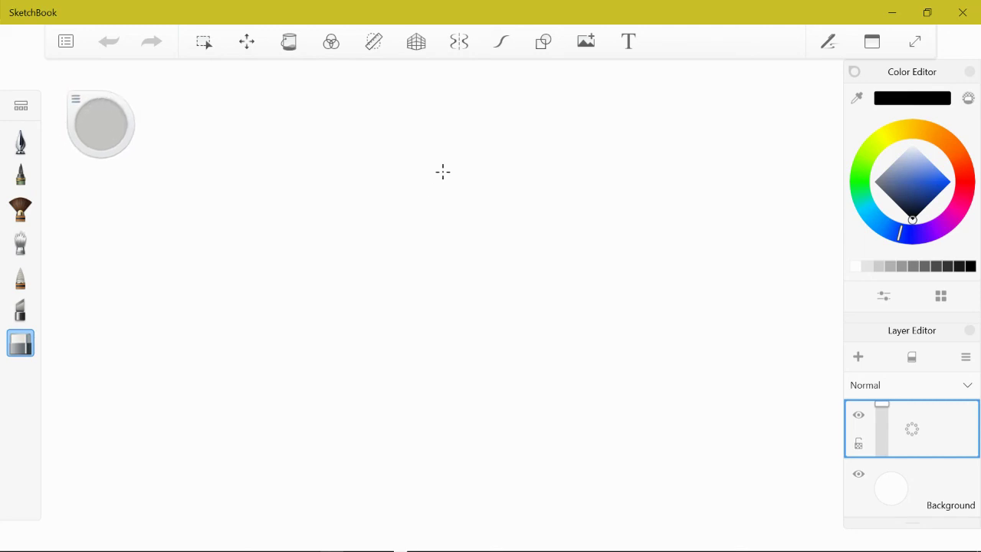